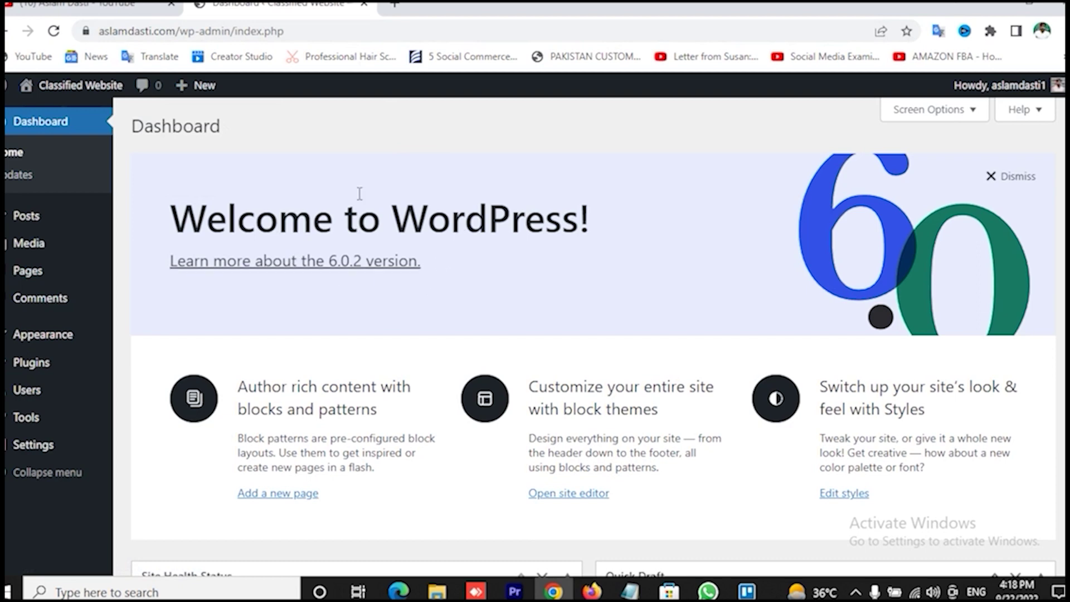
- Open the Classified Website's live front end in a new browser tab and look over its homepage
mouse_move(77, 89)
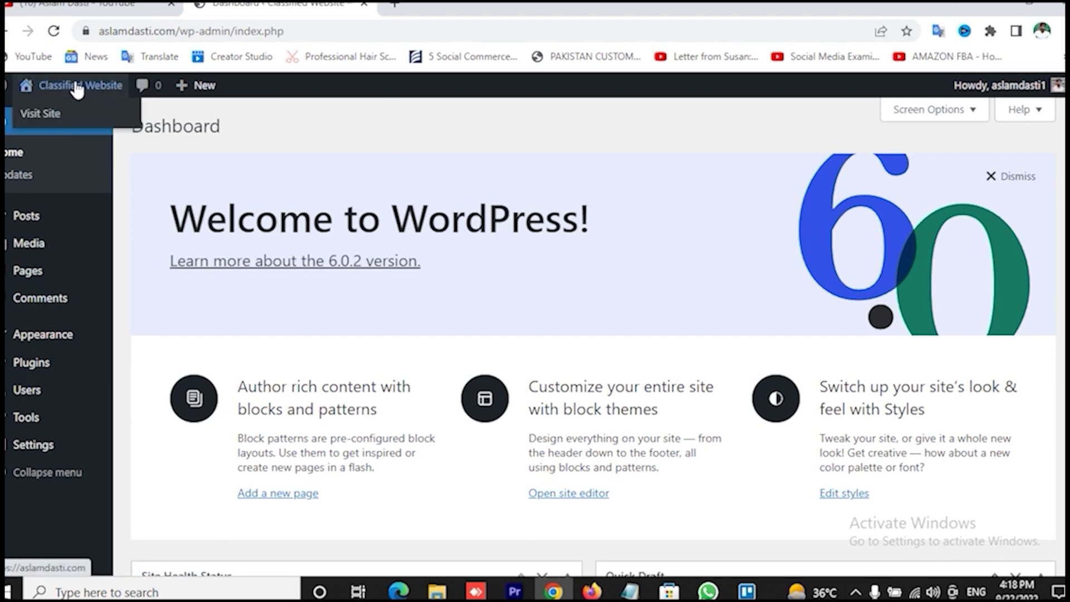
right_click(50, 122)
click(92, 131)
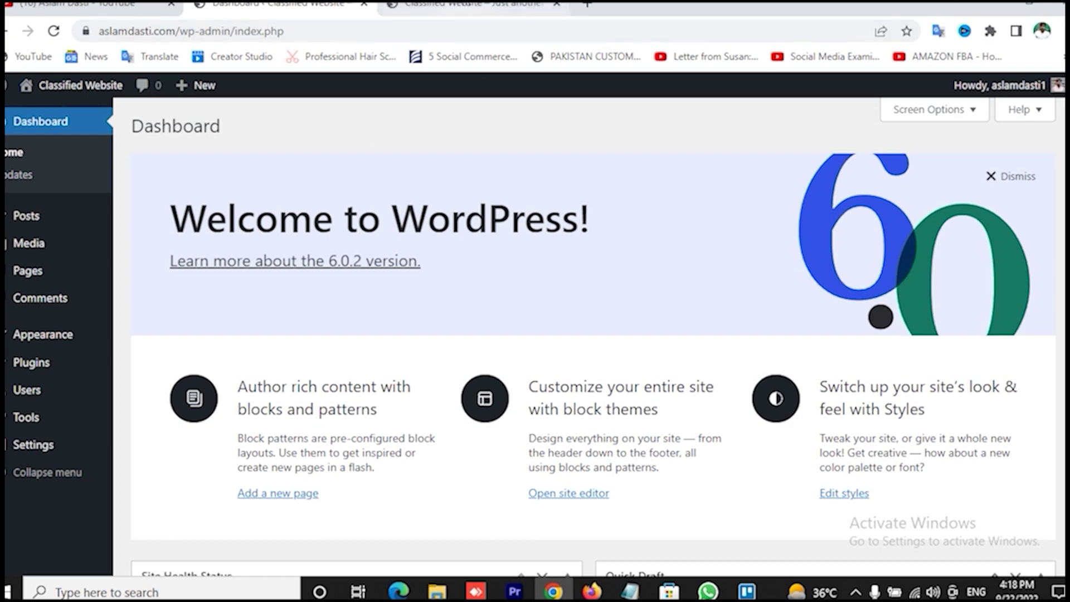
click(474, 6)
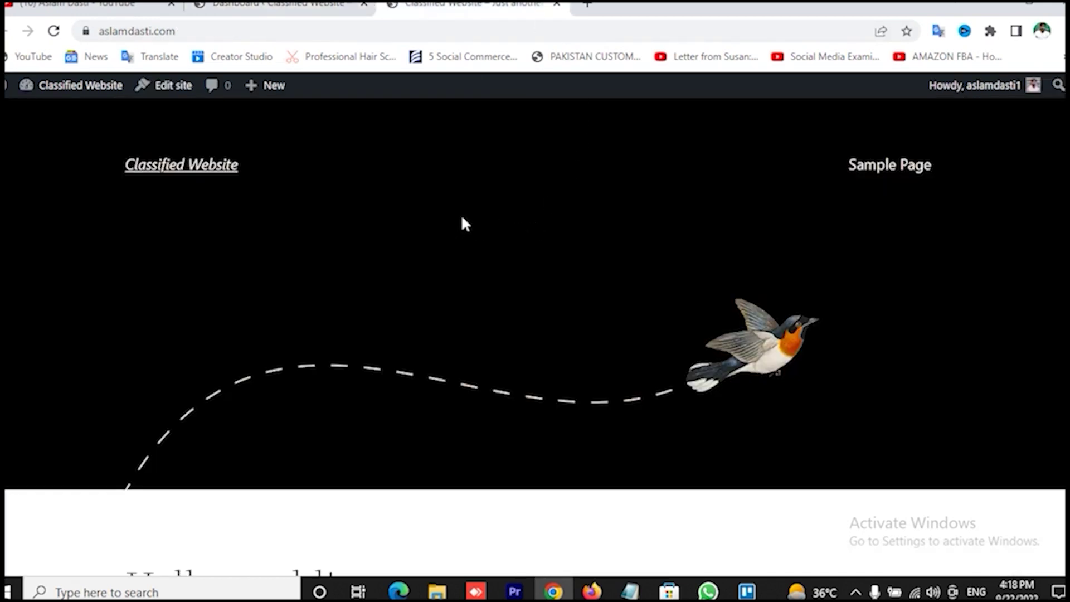
scroll(673, 217, down, 8)
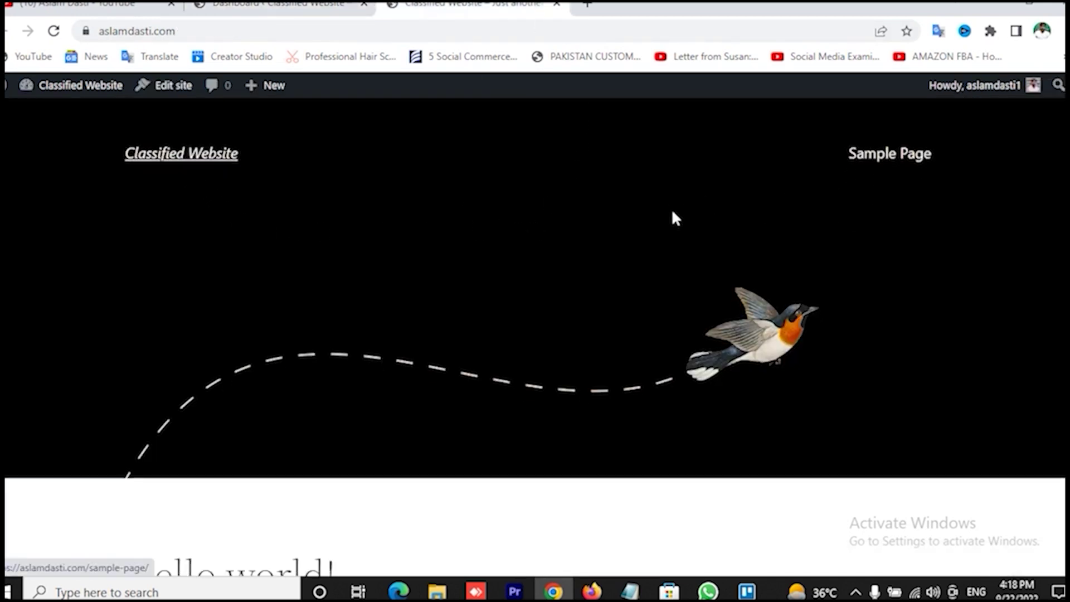
scroll(674, 218, up, 8)
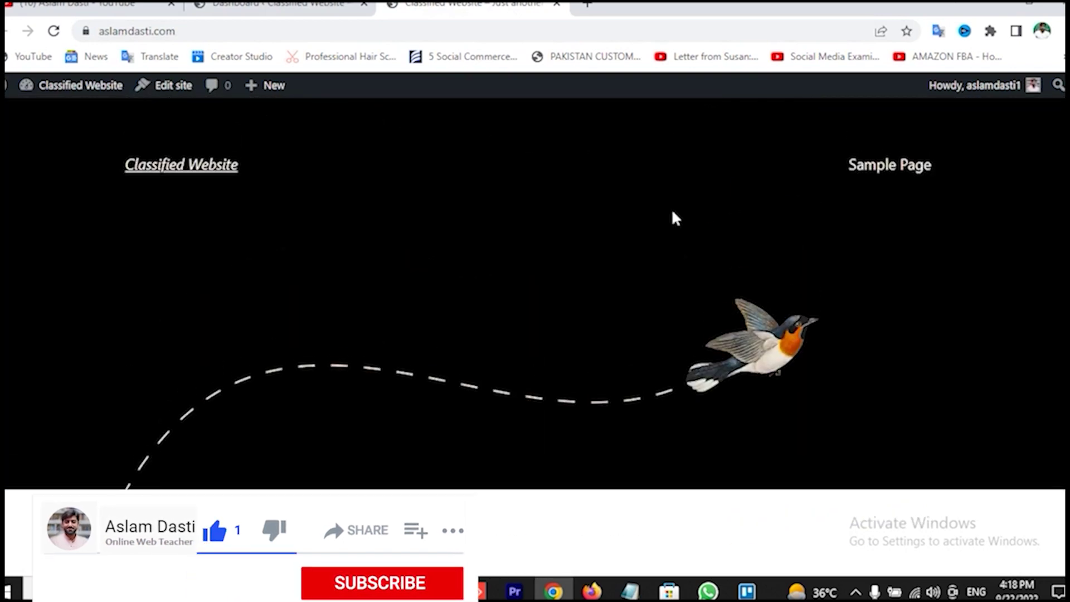
- Return to the site's admin dashboard and open the page for adding new themes
click(279, 5)
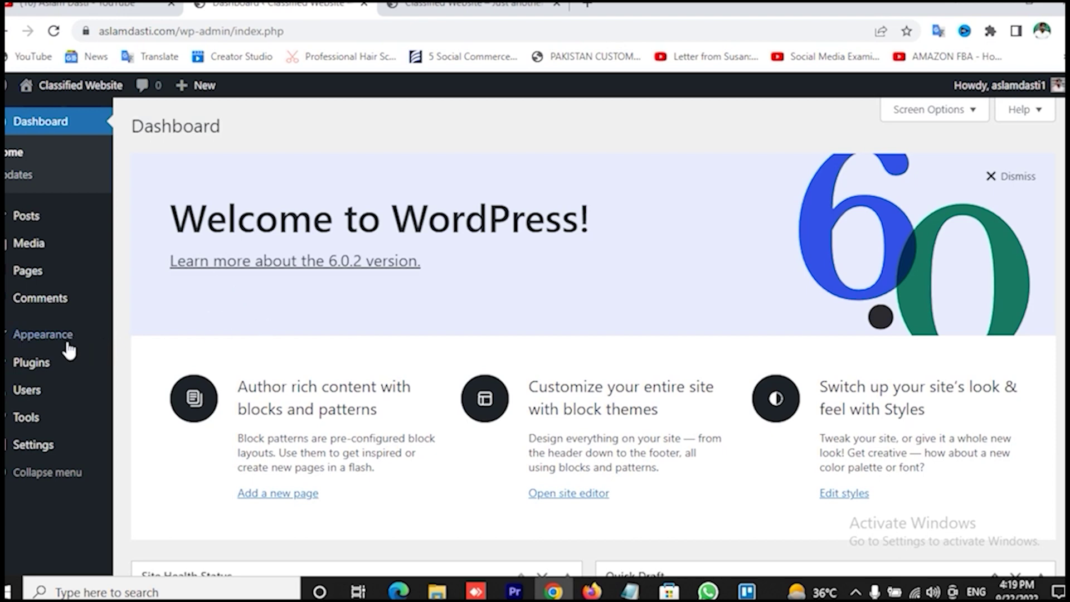
mouse_move(68, 350)
click(146, 340)
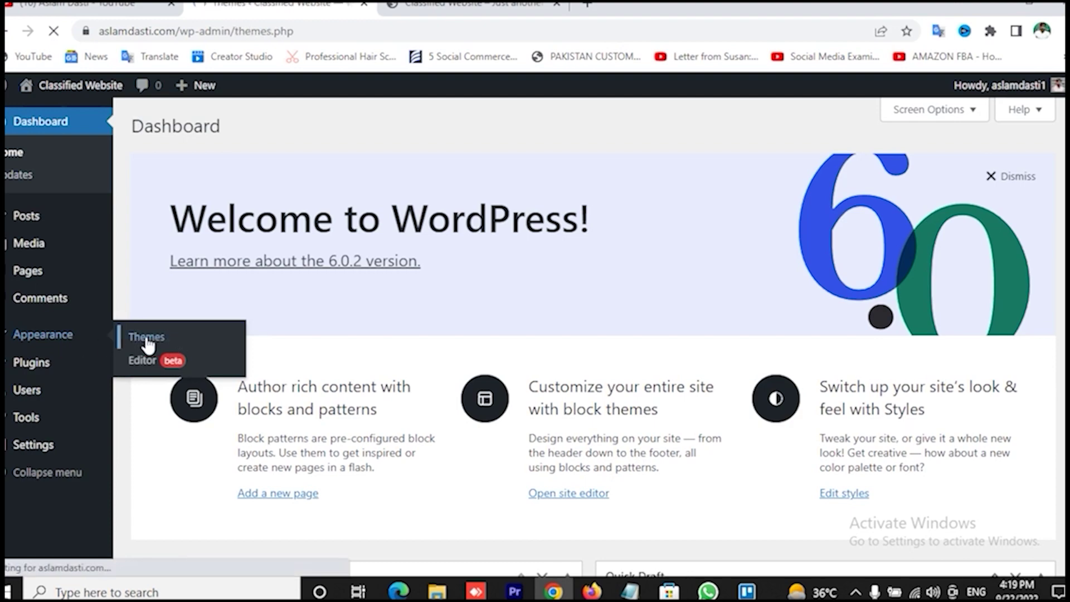
scroll(520, 240, up, 4)
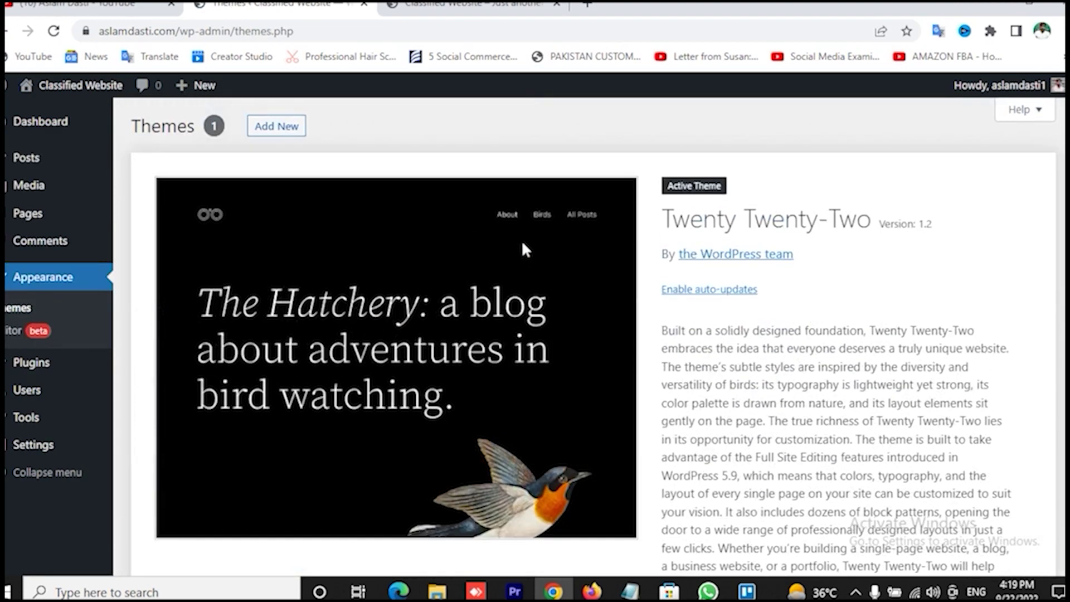
click(291, 129)
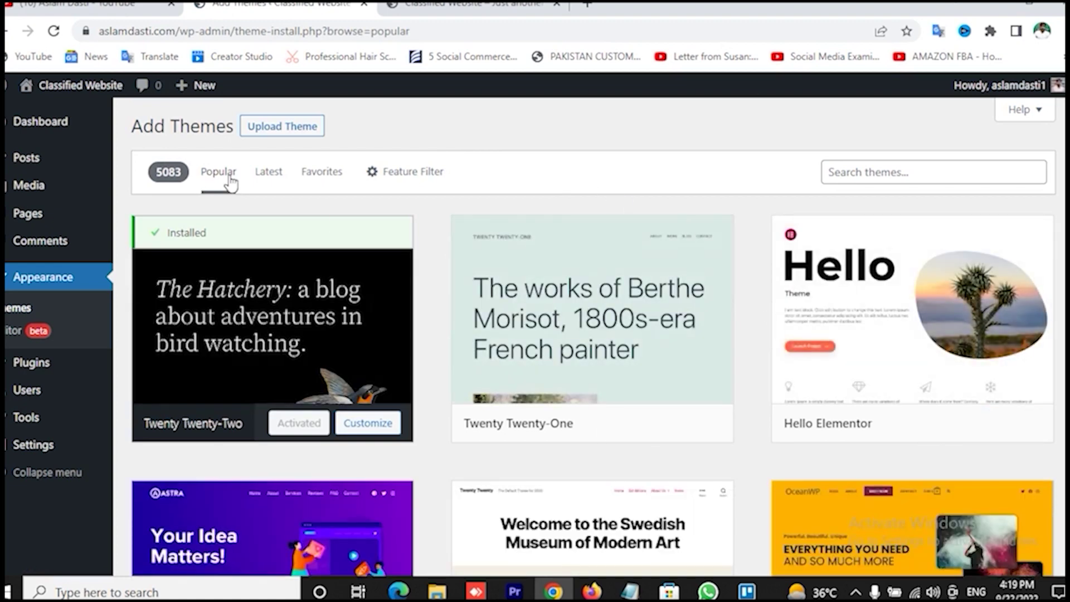
- Browse the popular themes and the latest themes offered for installation
scroll(691, 282, down, 6)
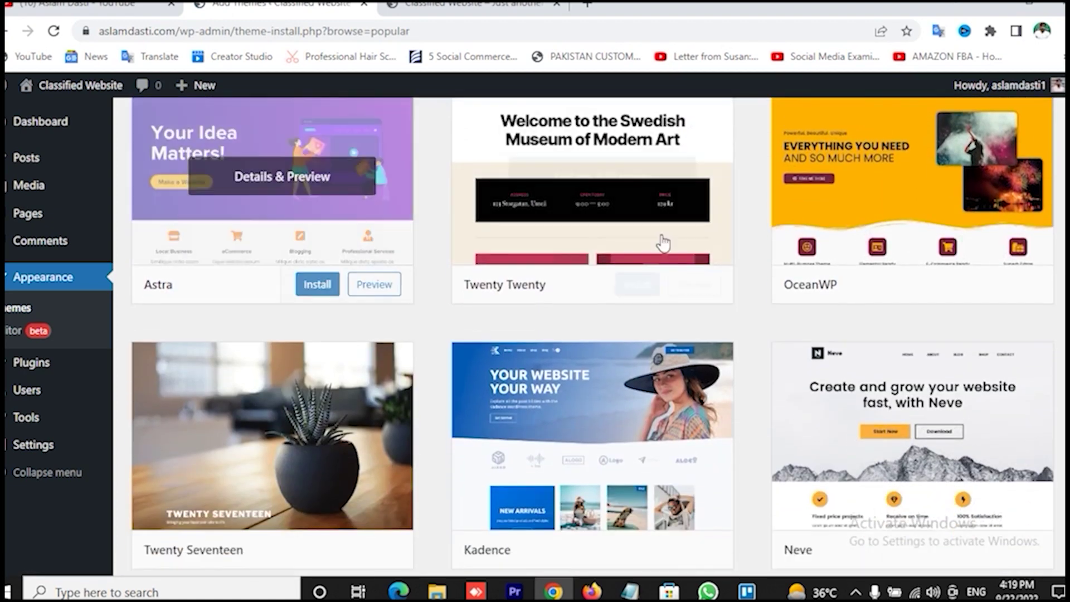
scroll(689, 252, up, 6)
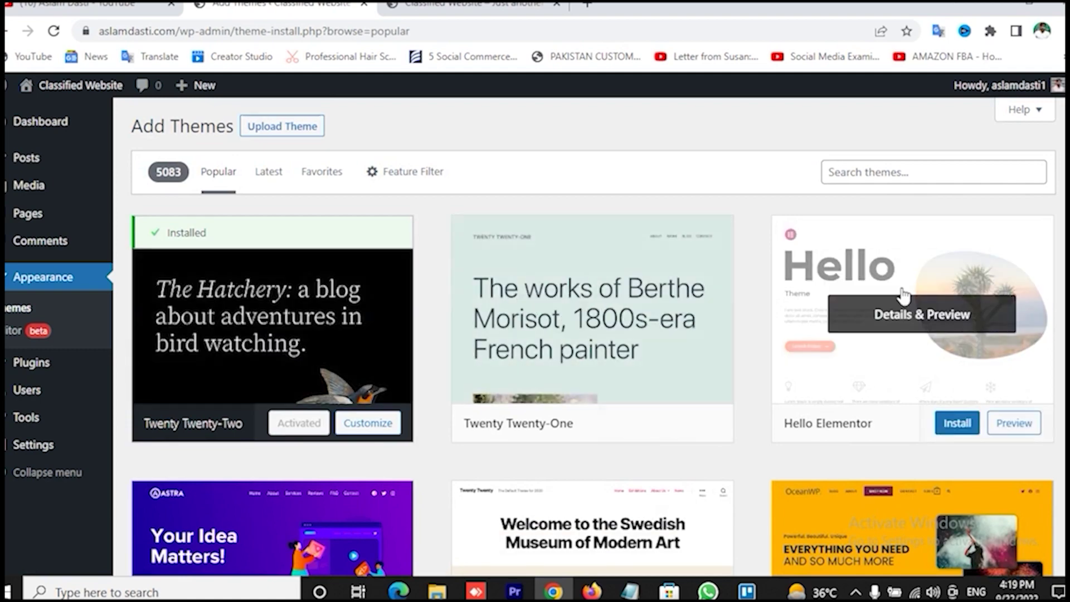
scroll(322, 301, down, 5)
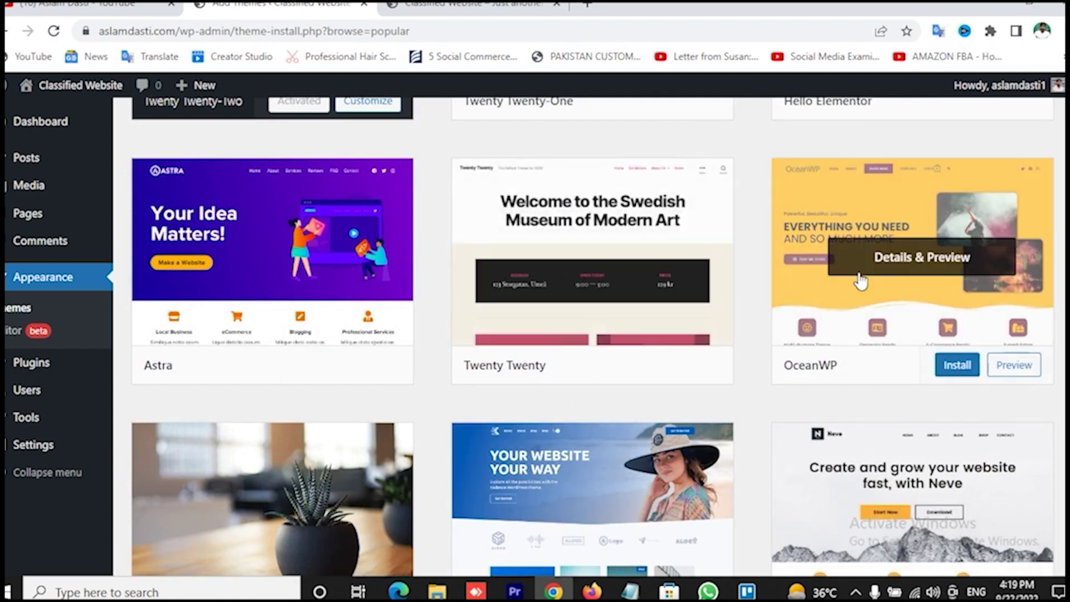
scroll(651, 375, down, 4)
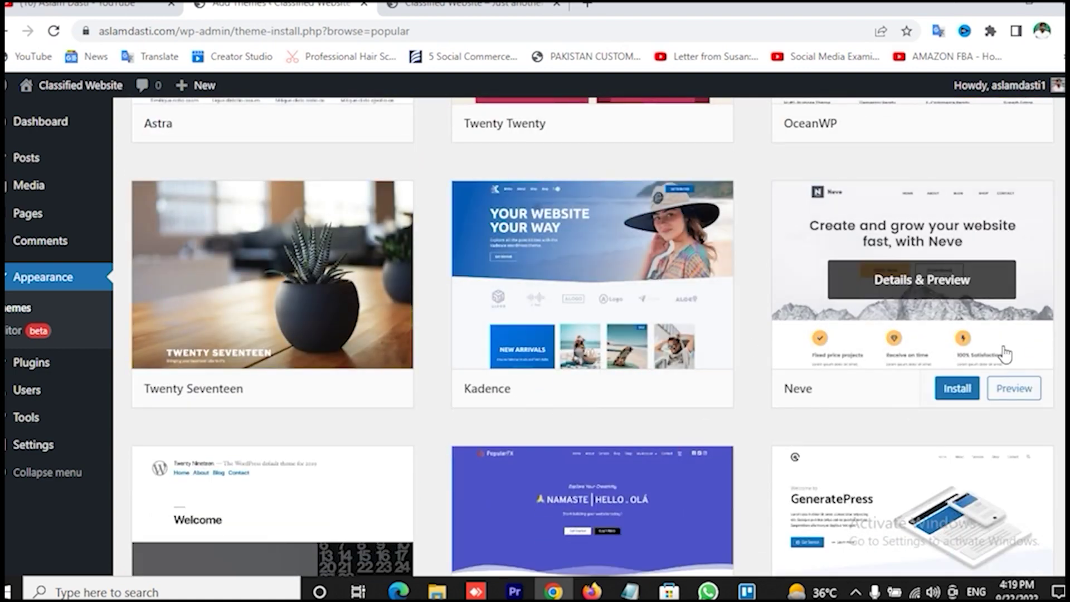
scroll(863, 373, down, 3)
scroll(596, 410, up, 12)
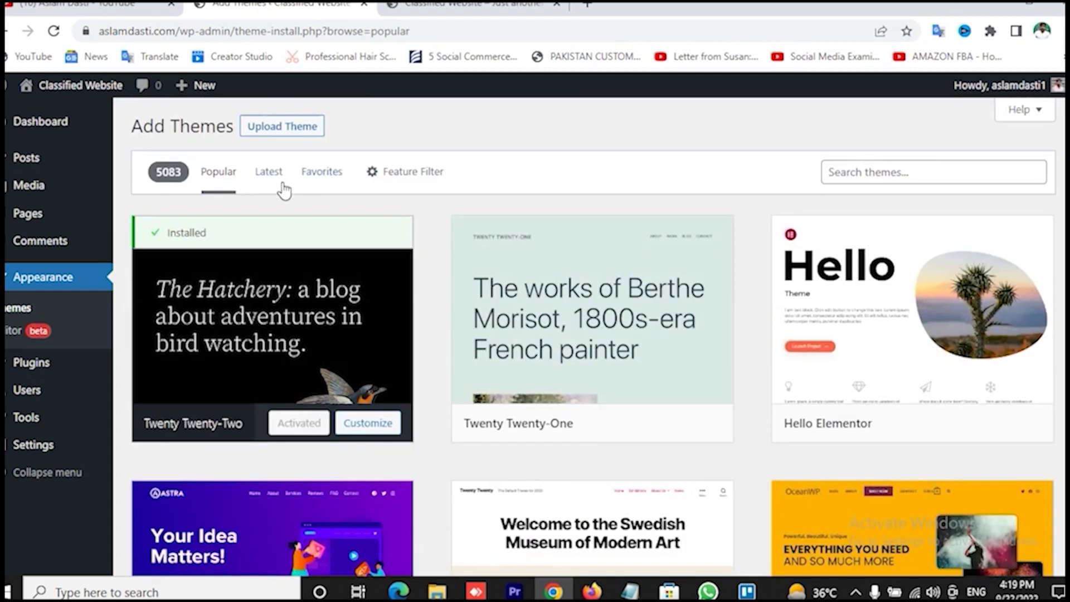
click(274, 177)
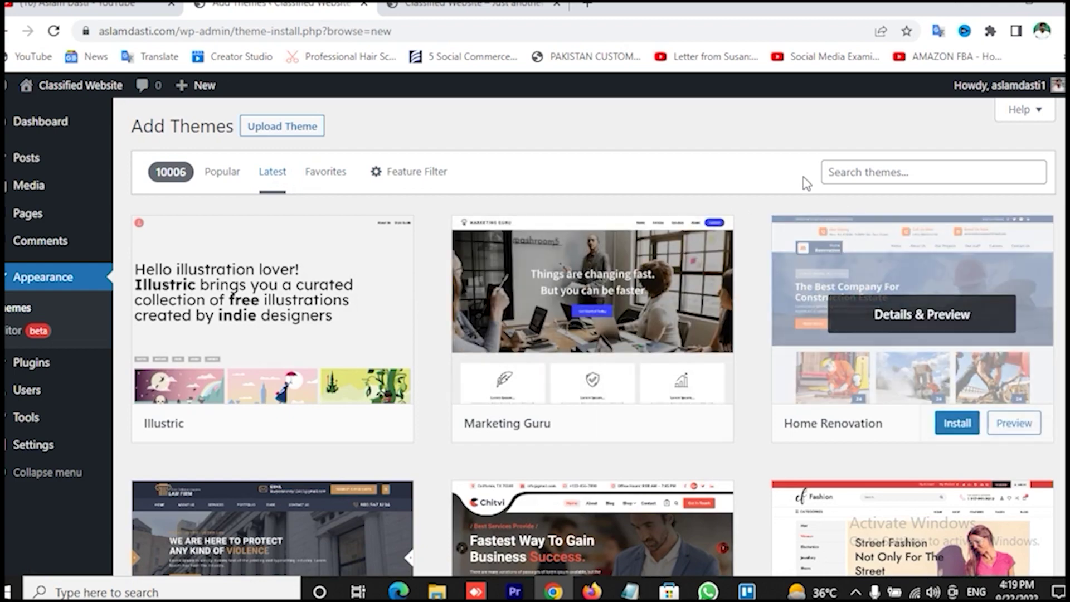
scroll(751, 321, down, 1)
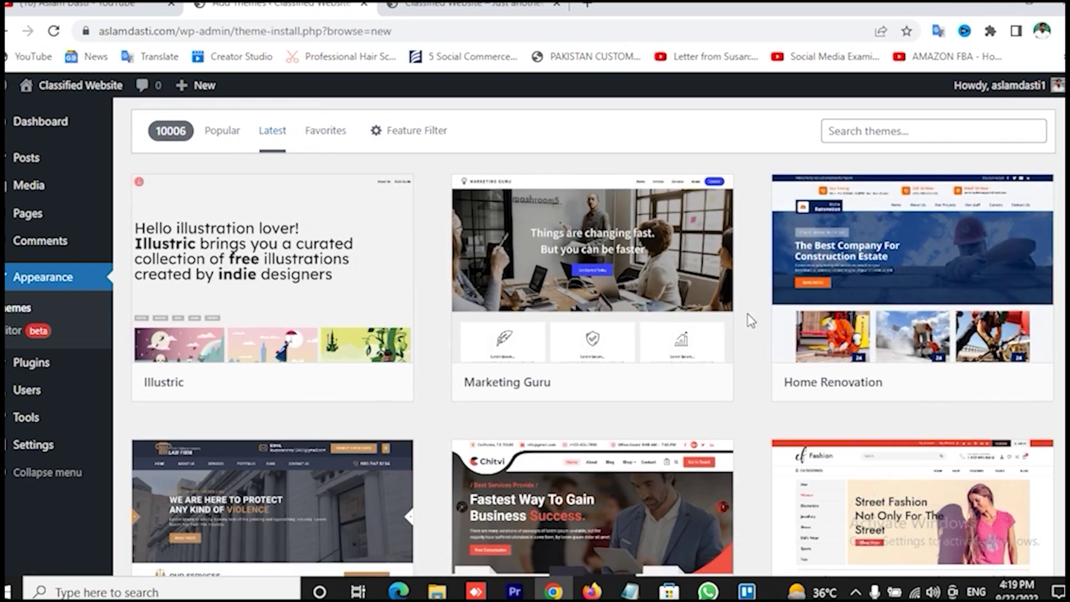
scroll(750, 322, down, 5)
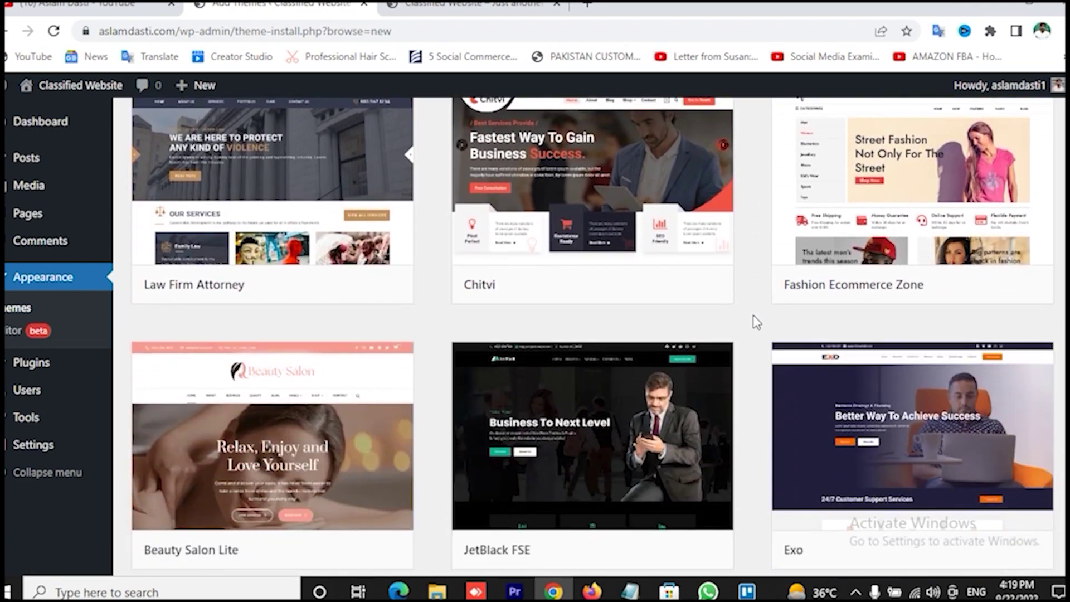
scroll(756, 321, up, 7)
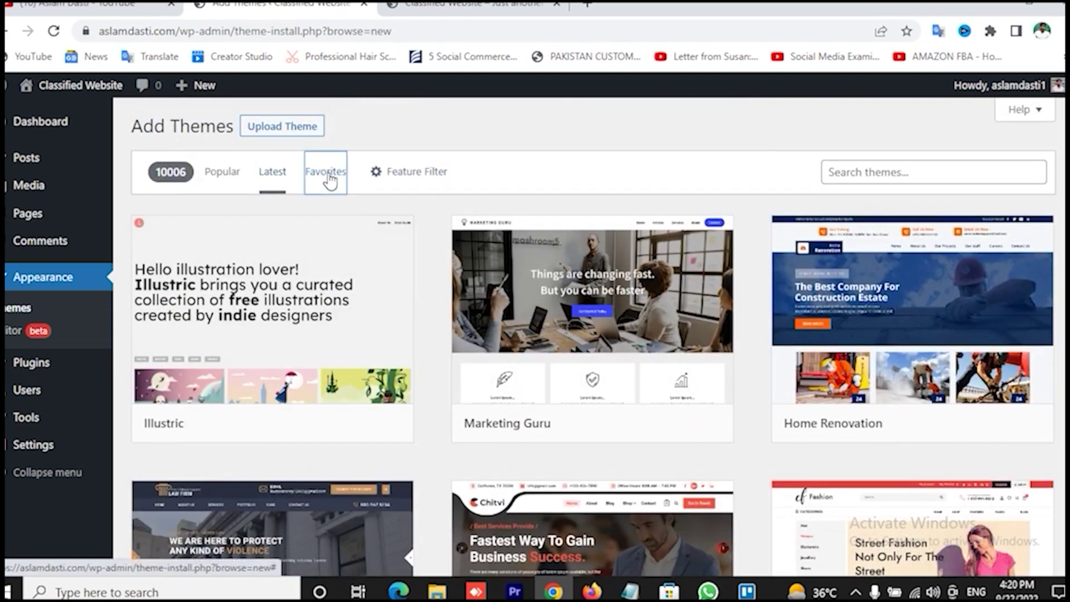
- Examine the favorite themes view and the feature filter's subject, feature and layout options
click(328, 175)
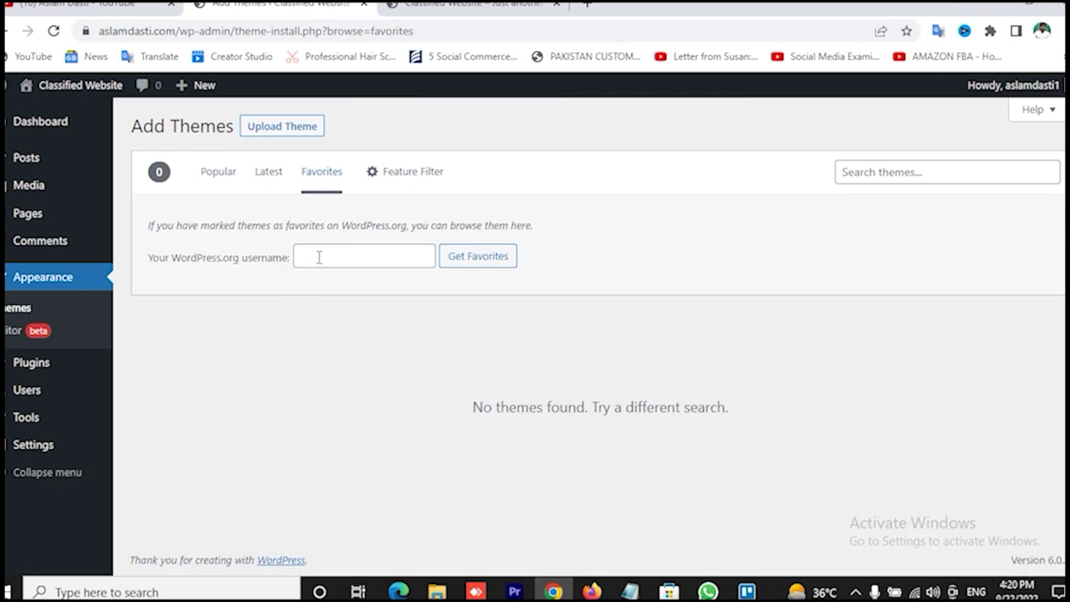
click(411, 171)
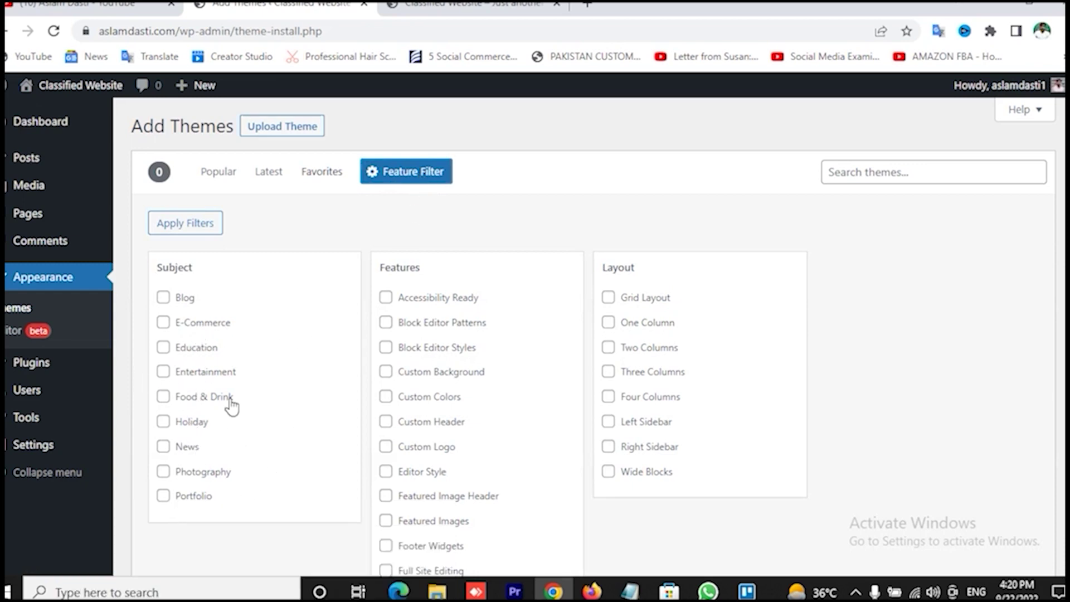
scroll(225, 407, down, 1)
scroll(221, 385, up, 1)
scroll(803, 374, down, 4)
scroll(626, 366, up, 4)
scroll(337, 437, down, 6)
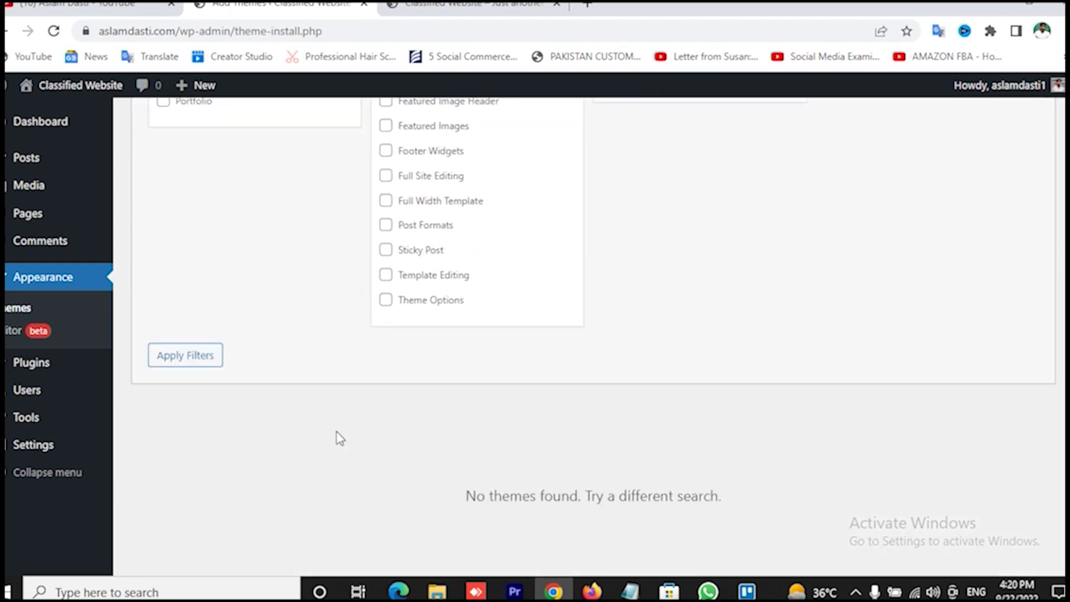
scroll(436, 300, up, 7)
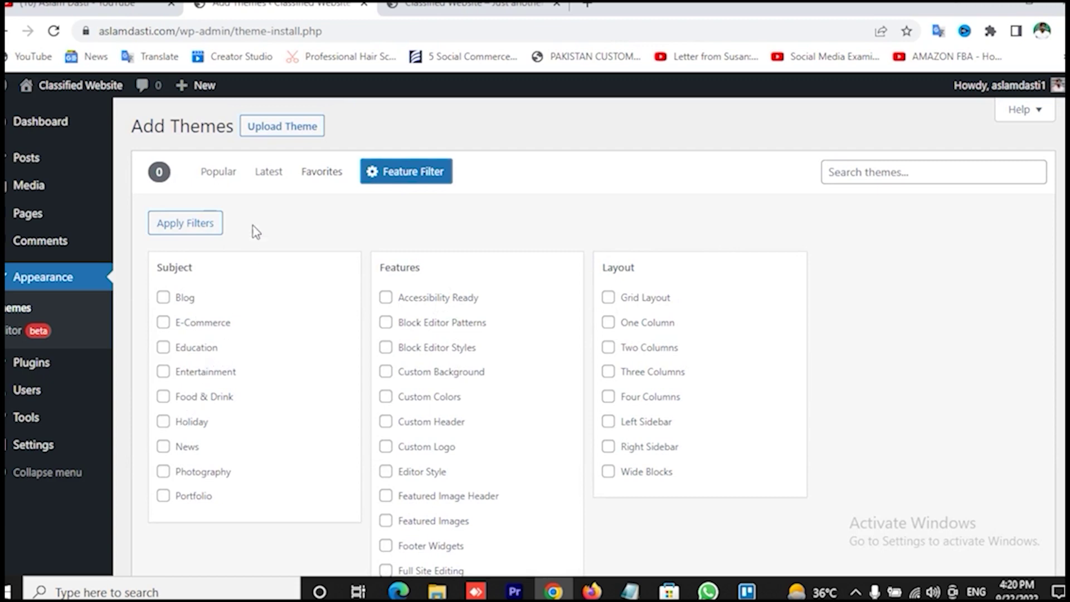
- Install the Astra theme from the popular themes and activate it
click(218, 172)
scroll(618, 273, down, 4)
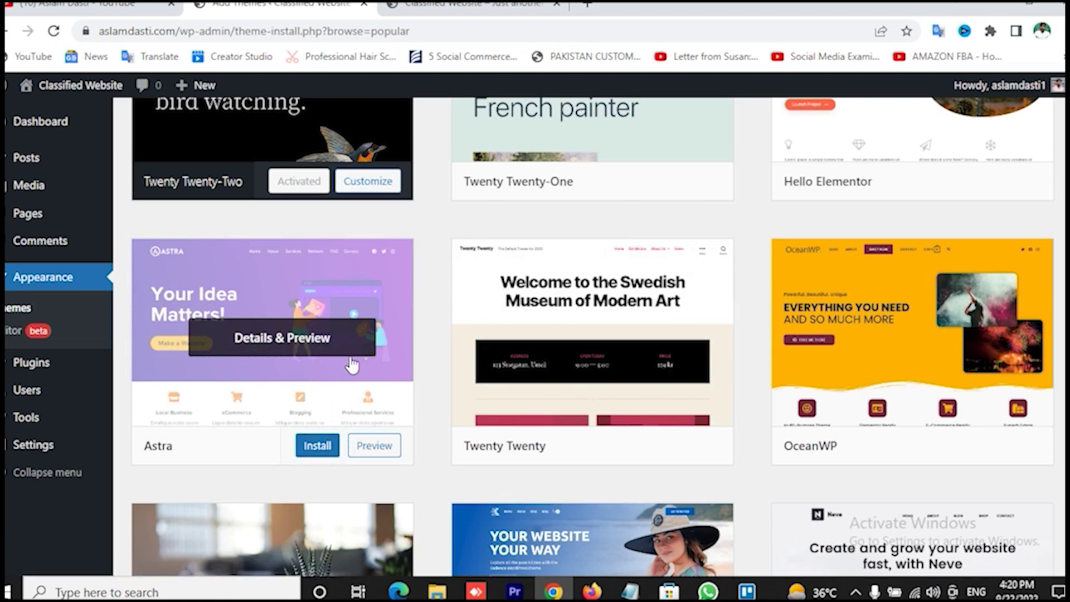
click(322, 446)
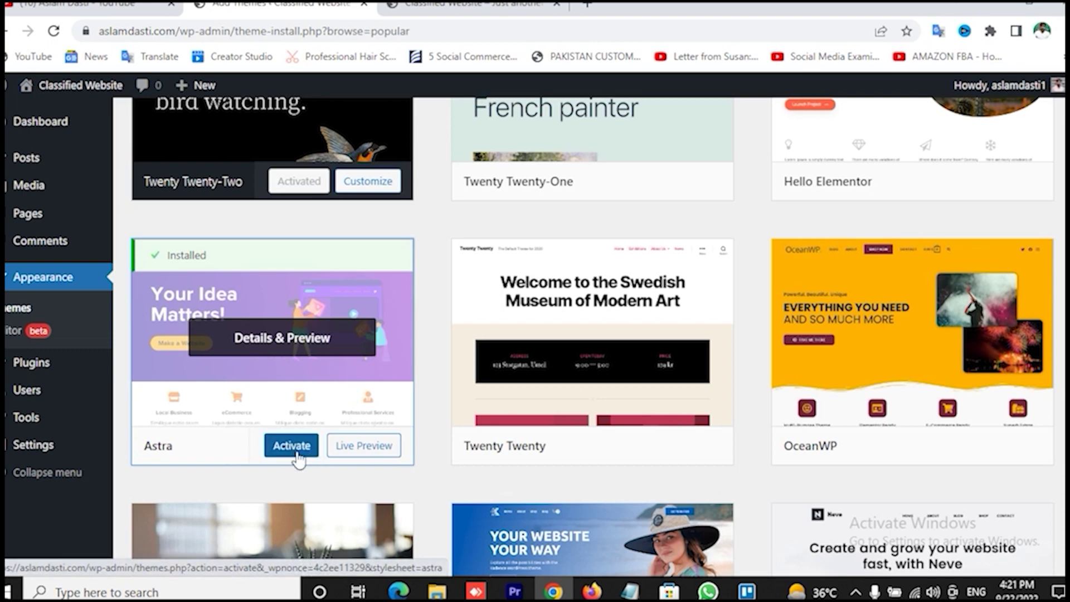
click(293, 457)
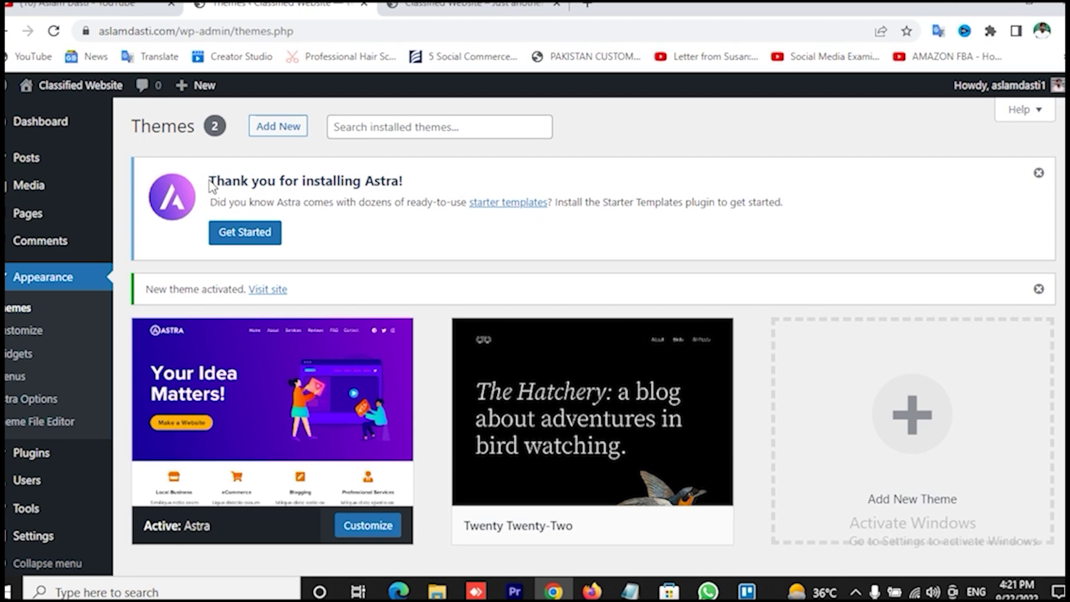
- Get started with Astra's Starter Templates plugin from the theme's welcome notice
drag(214, 176, 409, 188)
click(430, 189)
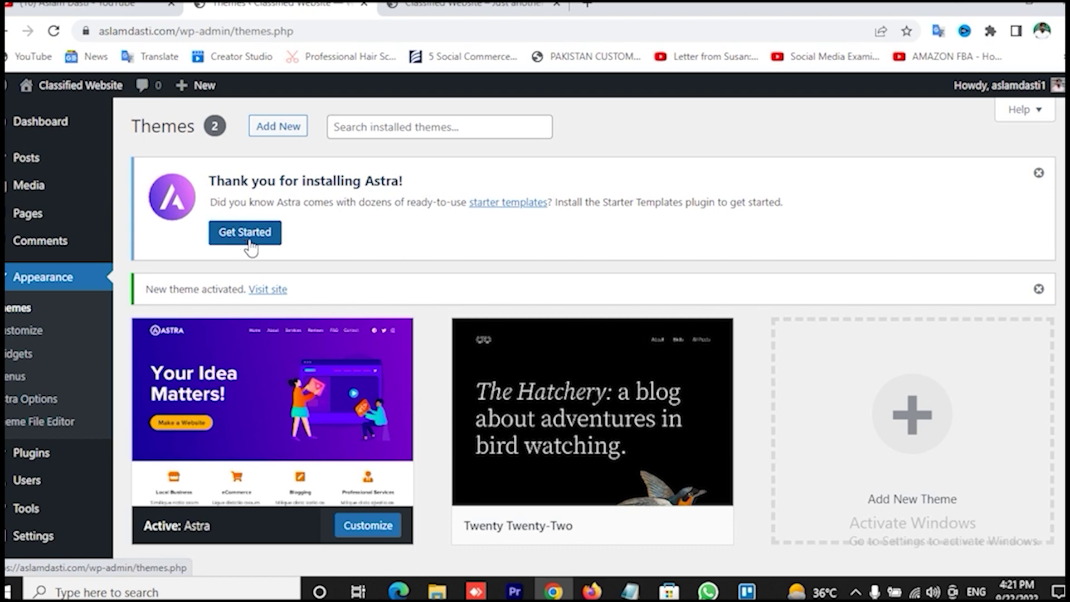
mouse_move(61, 459)
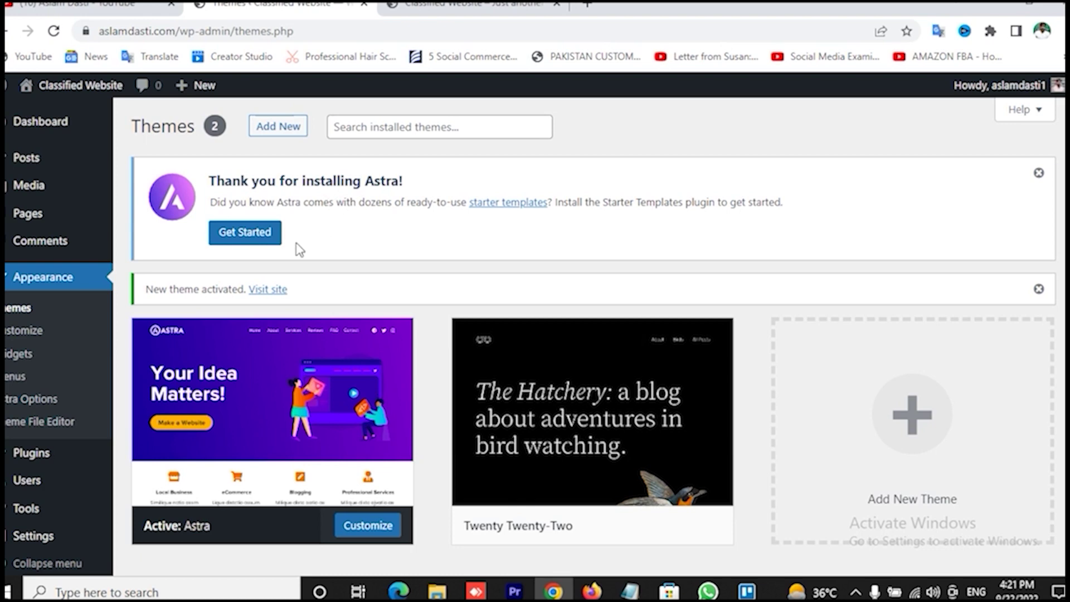
click(252, 239)
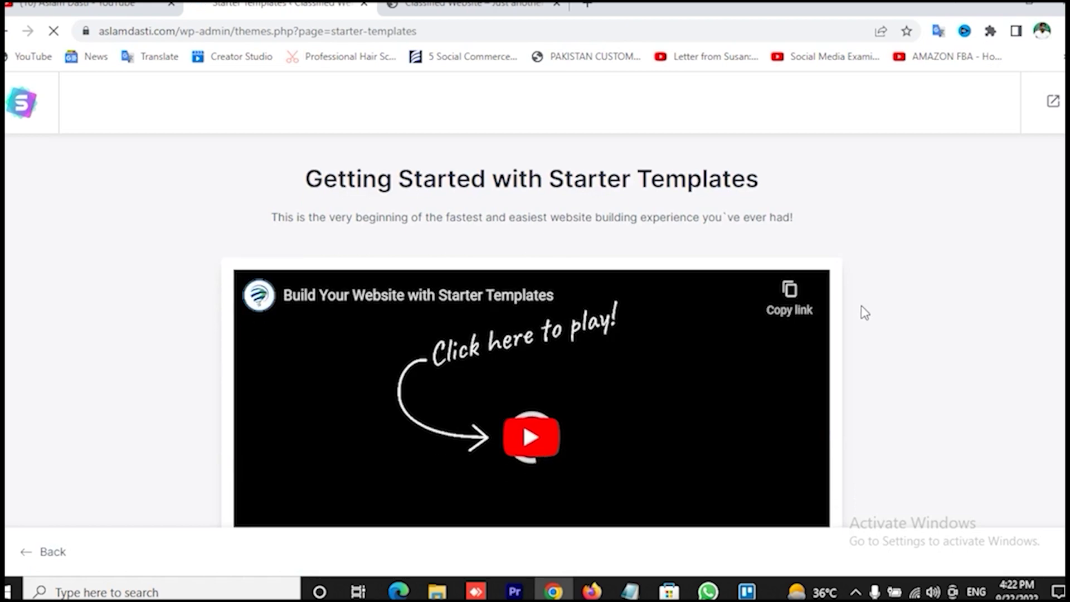
- Start building the website with Starter Templates and choose Elementor as the page builder
scroll(864, 312, down, 3)
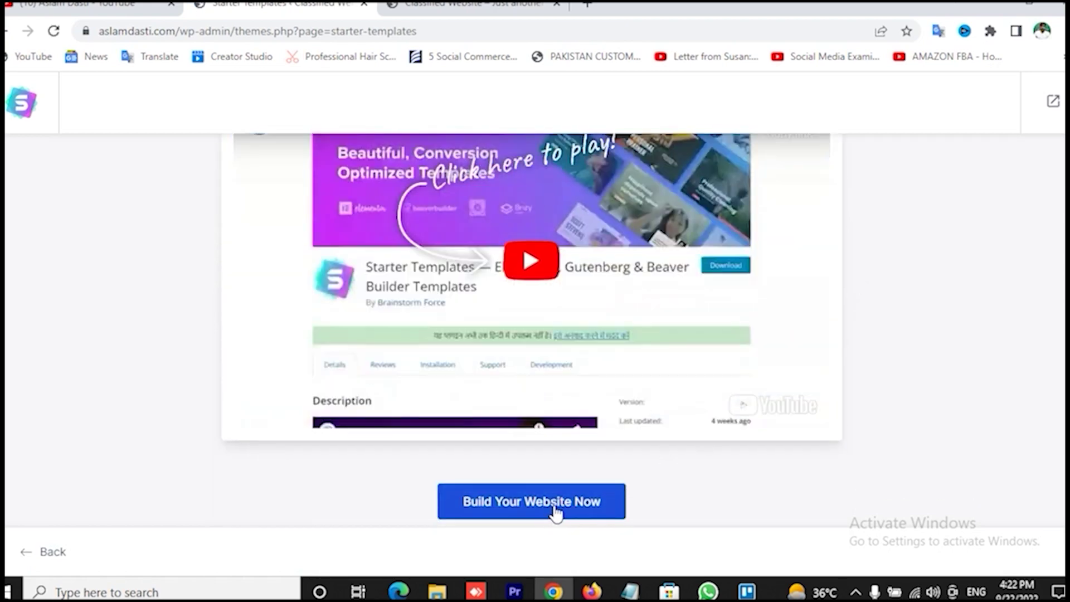
click(556, 510)
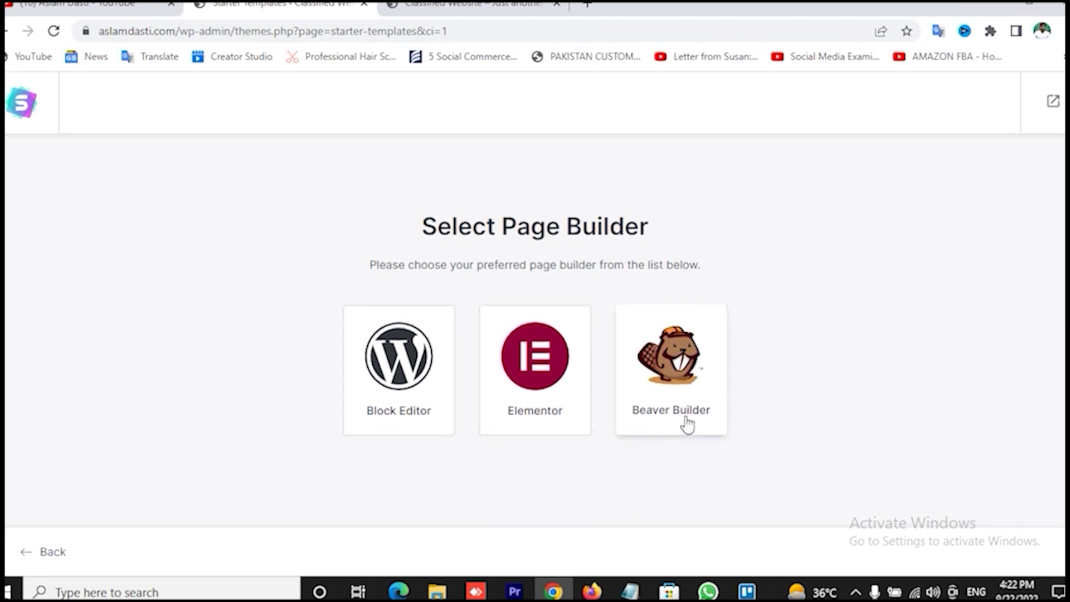
click(542, 373)
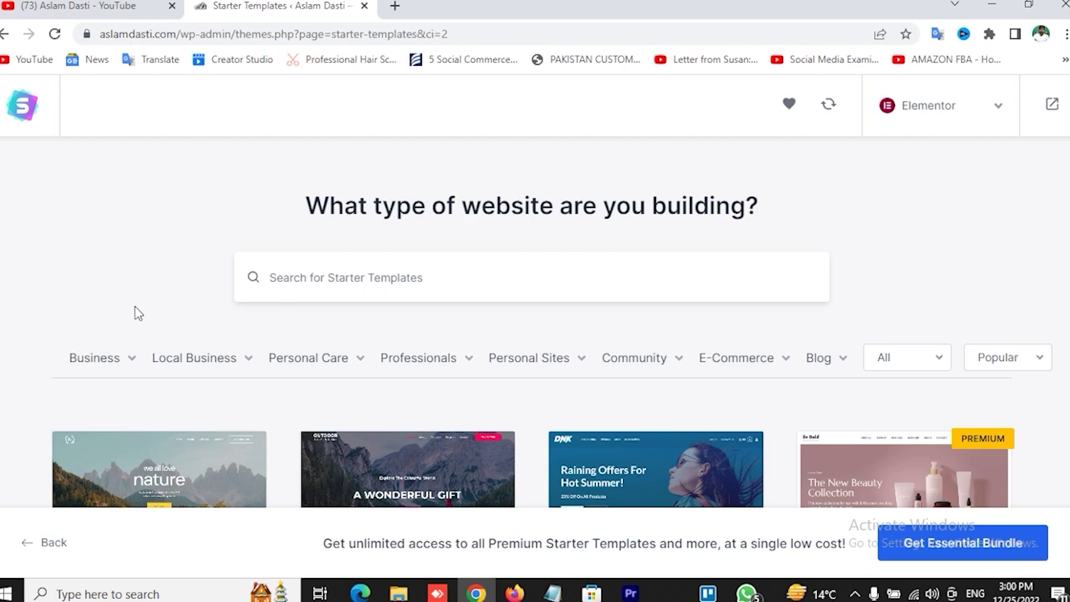
- Examine the starter template categories, including Personal Care, Community and E-Commerce, and look through the gallery of free and premium Elementor templates
mouse_move(304, 366)
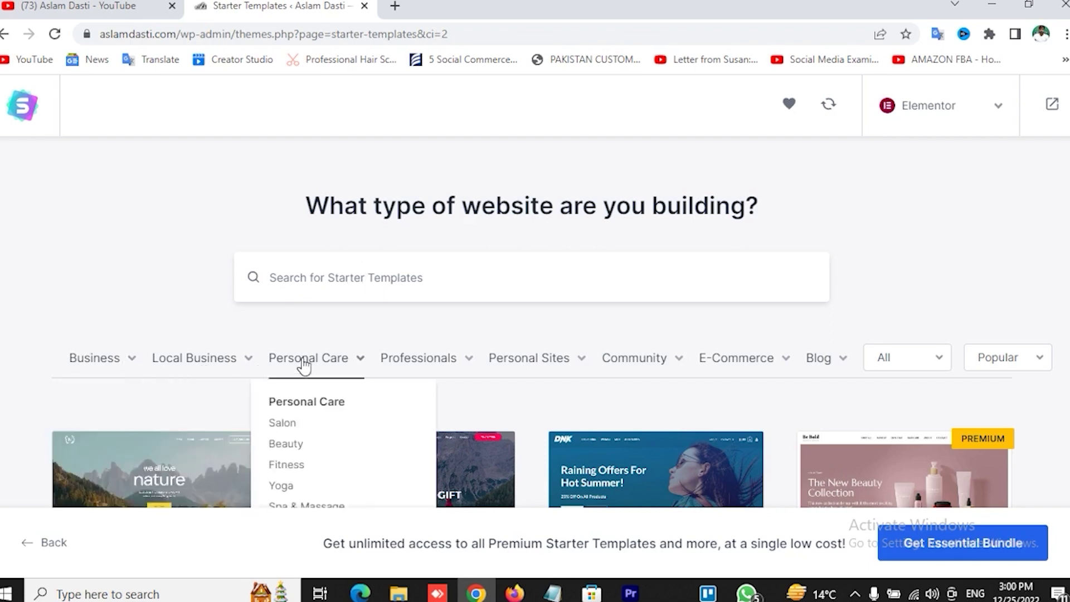
mouse_move(643, 381)
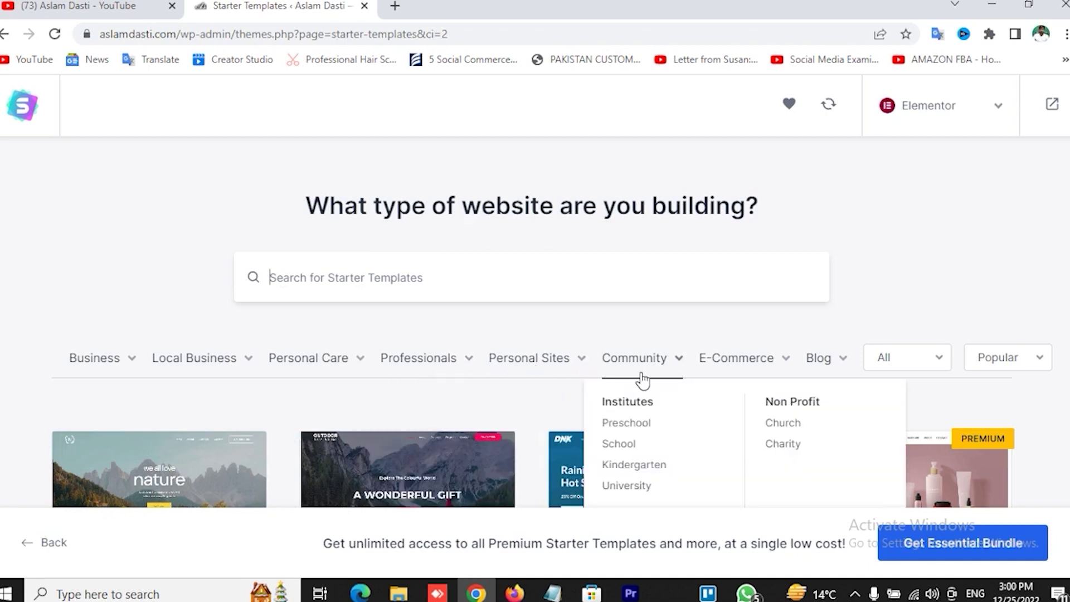
mouse_move(778, 370)
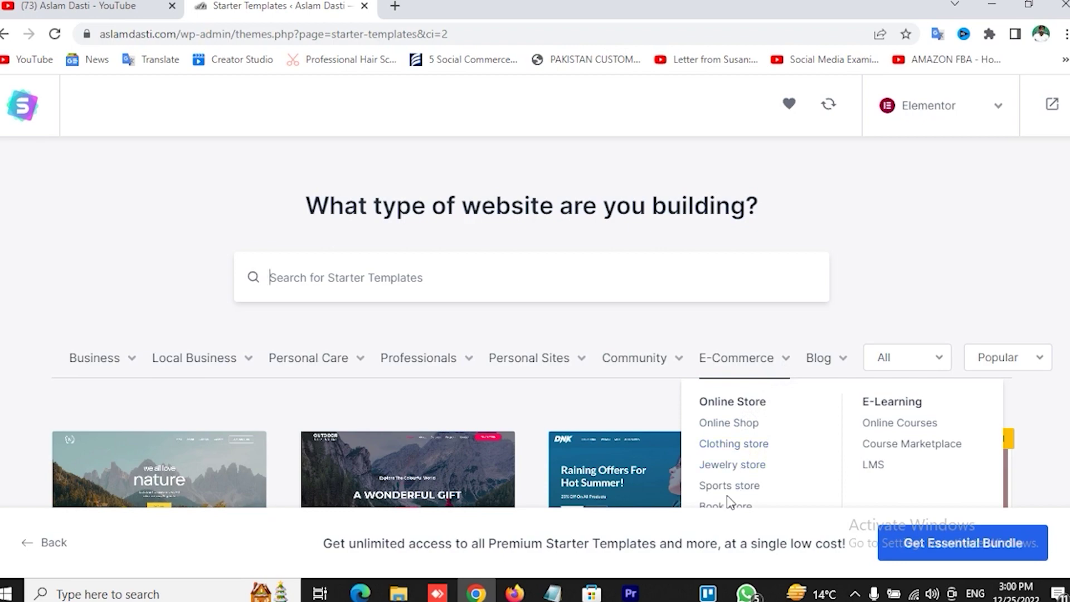
scroll(641, 390, down, 5)
scroll(643, 393, down, 10)
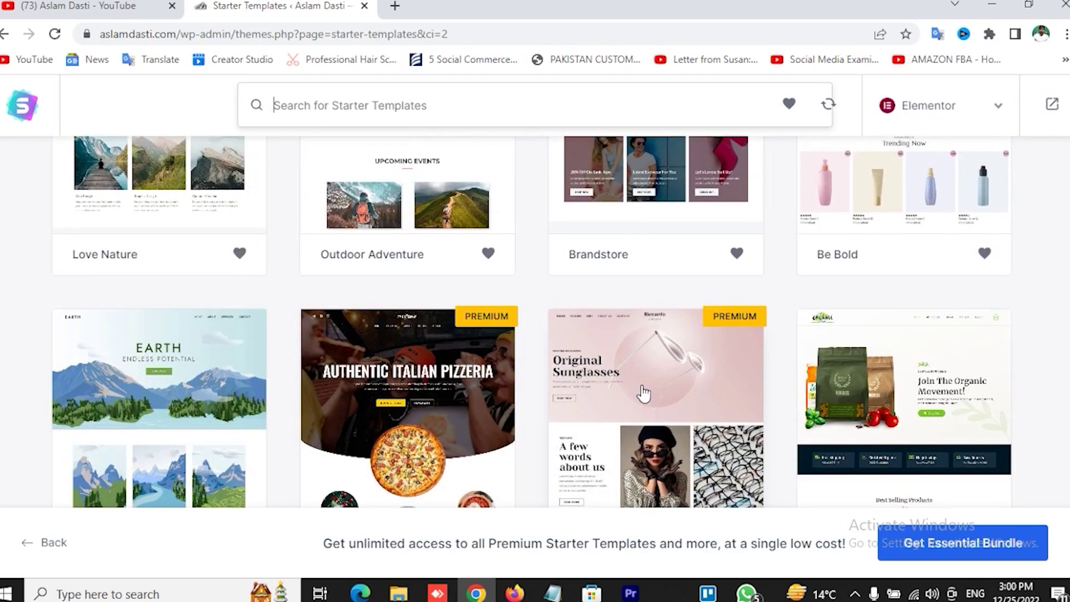
scroll(645, 393, down, 7)
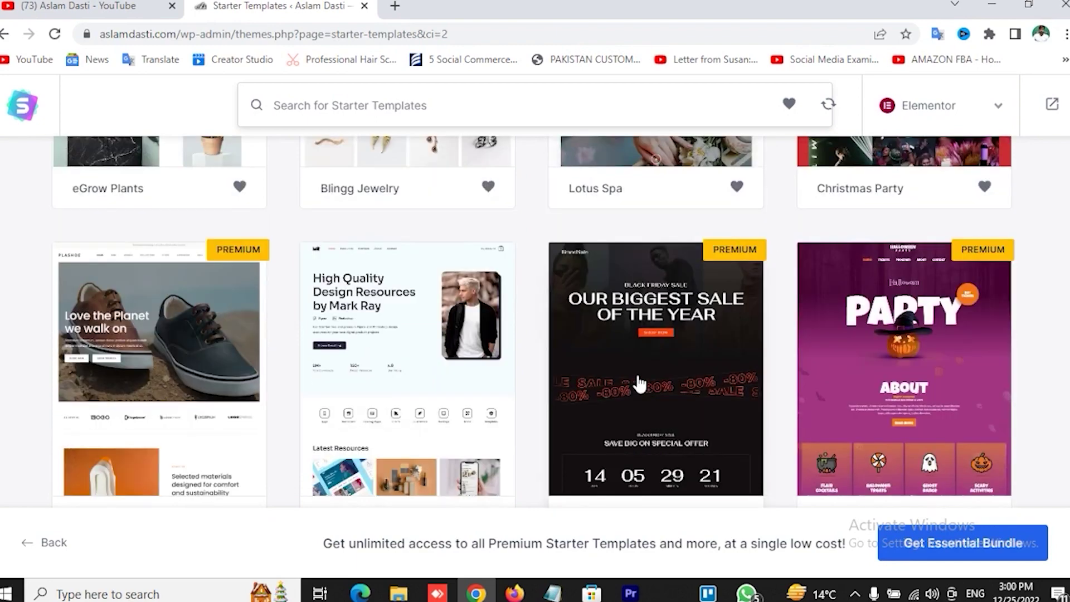
scroll(638, 384, down, 4)
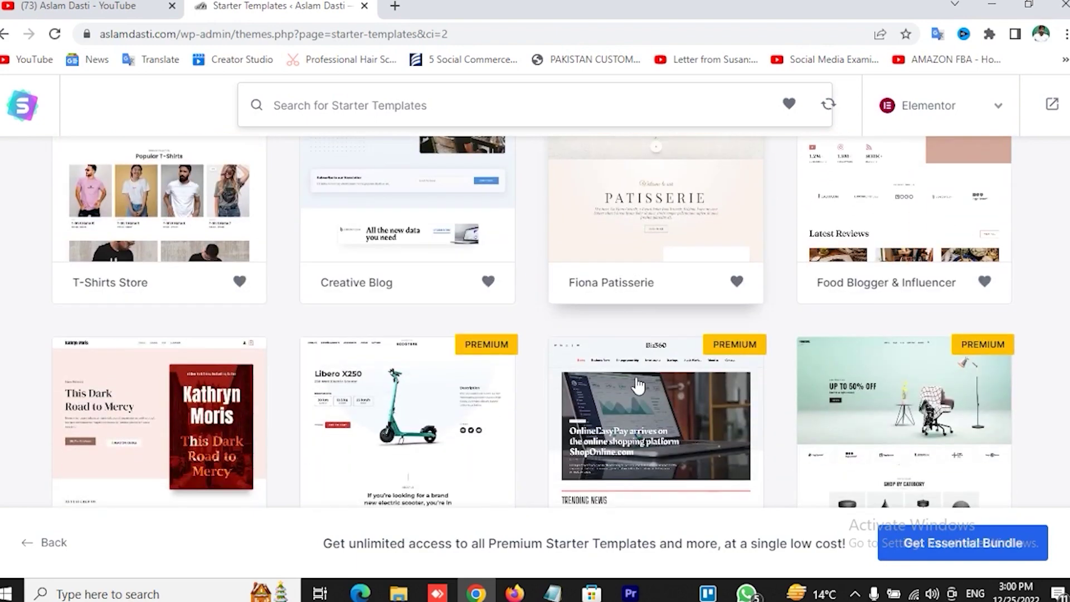
scroll(638, 383, down, 4)
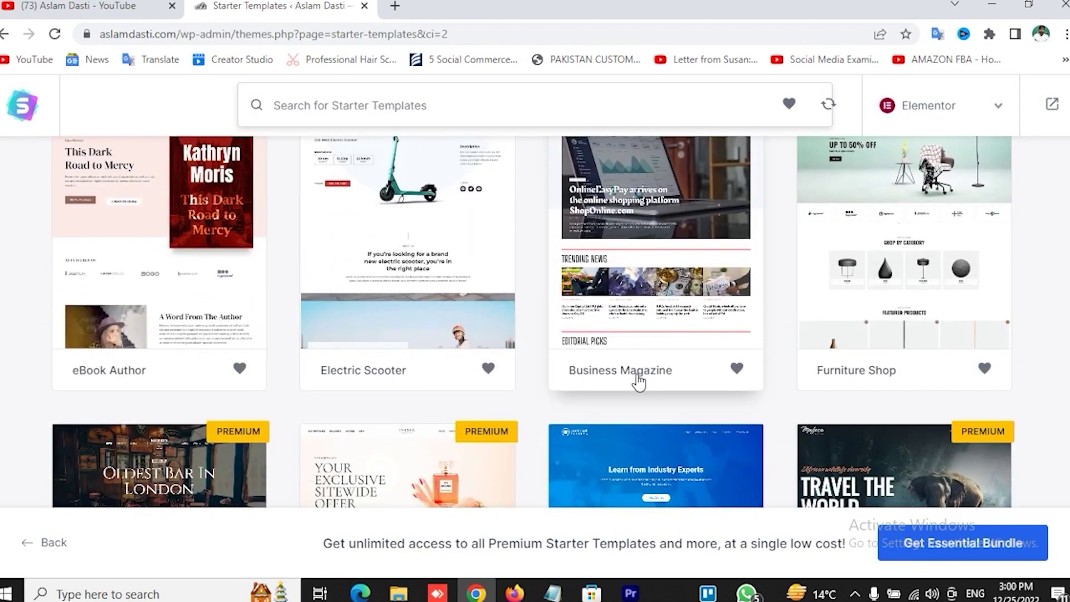
scroll(646, 370, up, 4)
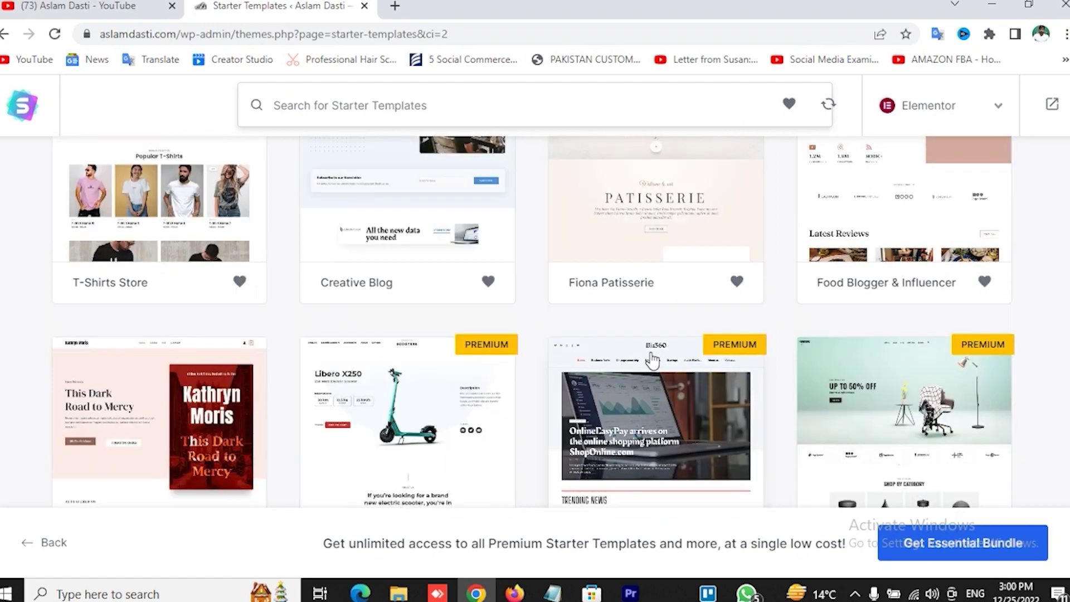
scroll(647, 362, down, 2)
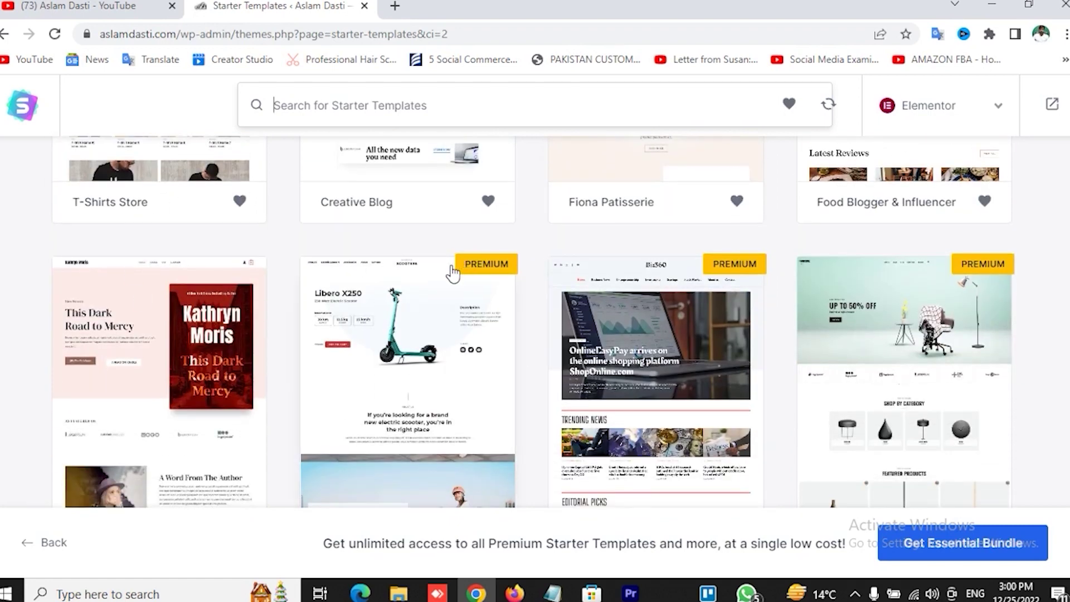
scroll(473, 299, down, 2)
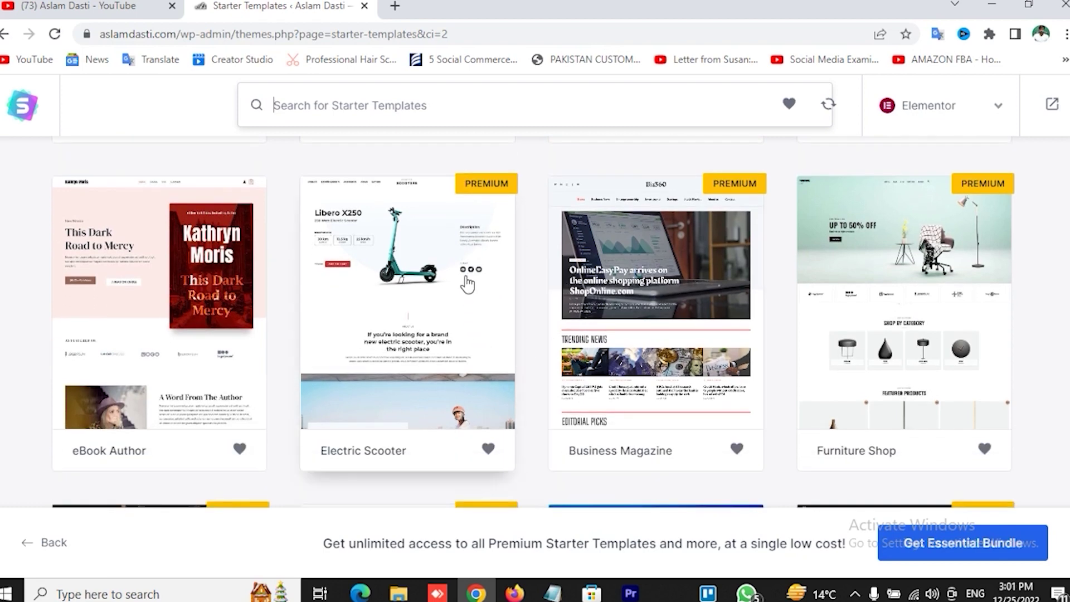
scroll(557, 284, down, 5)
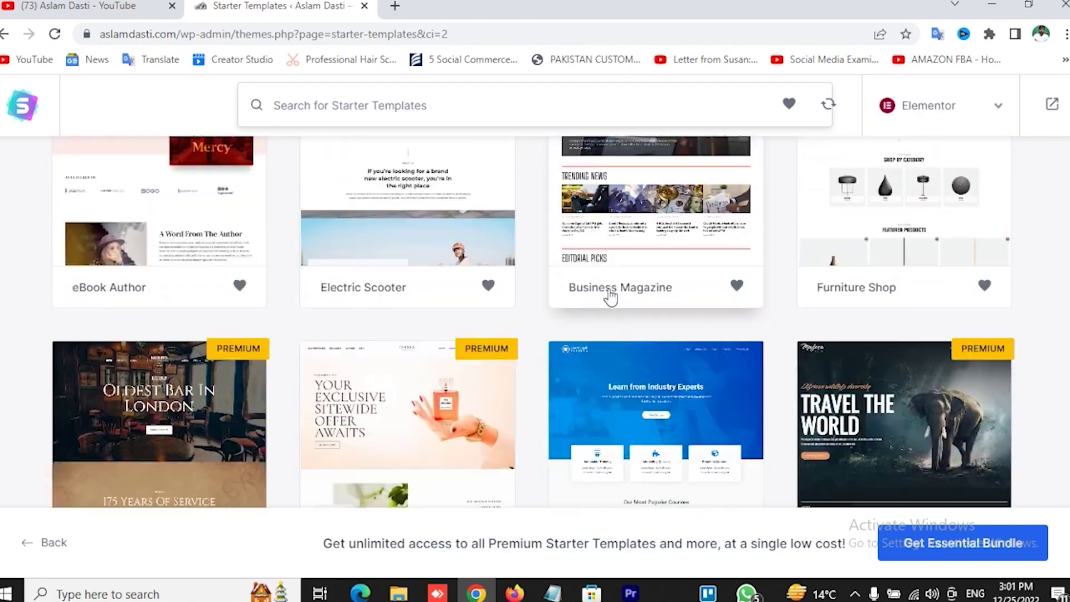
scroll(607, 304, down, 6)
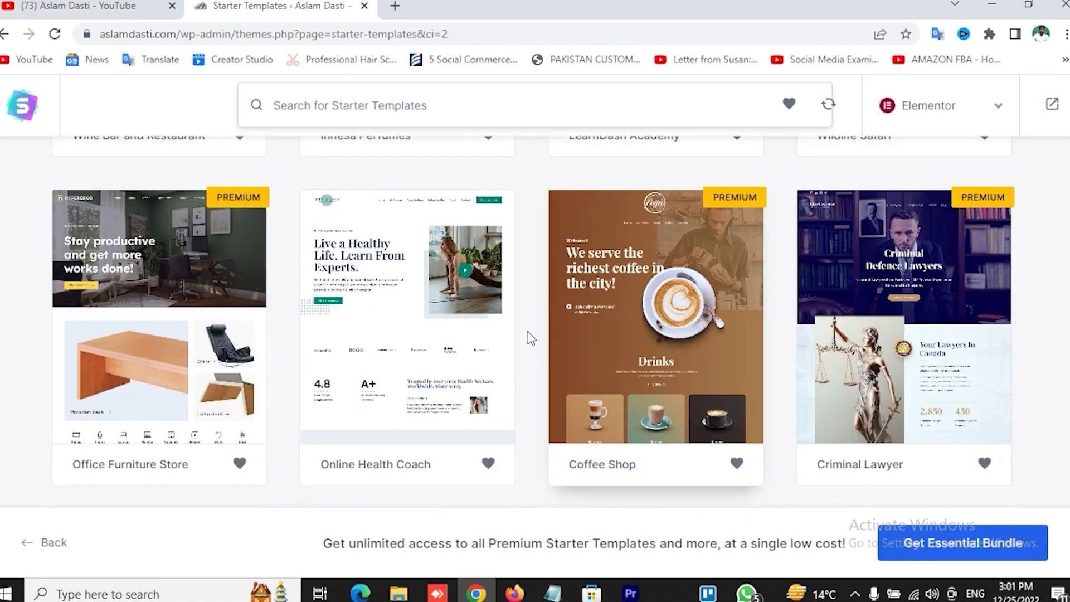
scroll(532, 337, down, 5)
scroll(532, 337, down, 5)
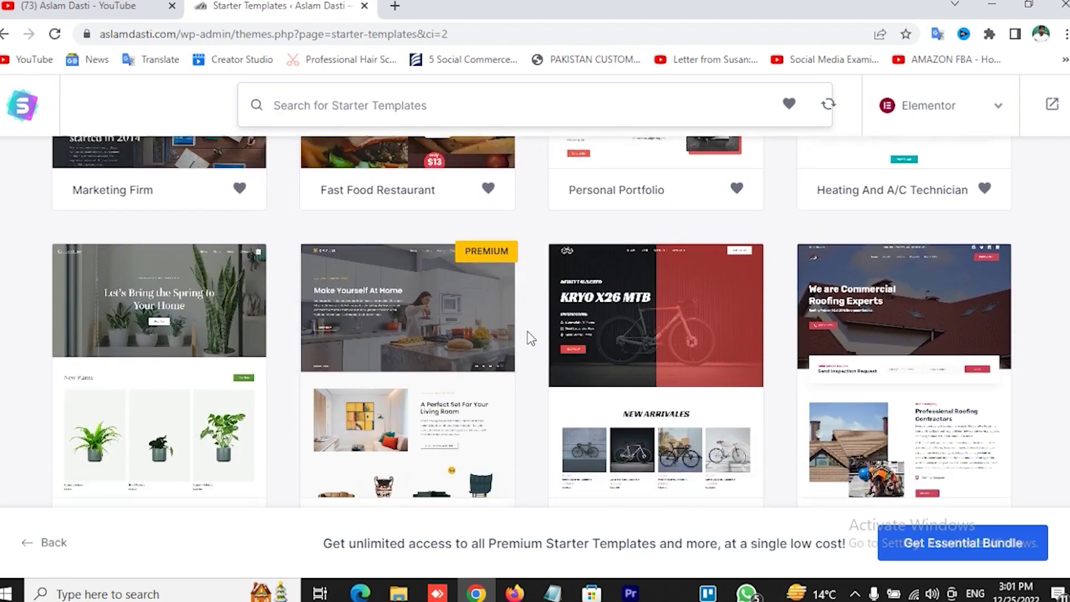
scroll(546, 335, down, 2)
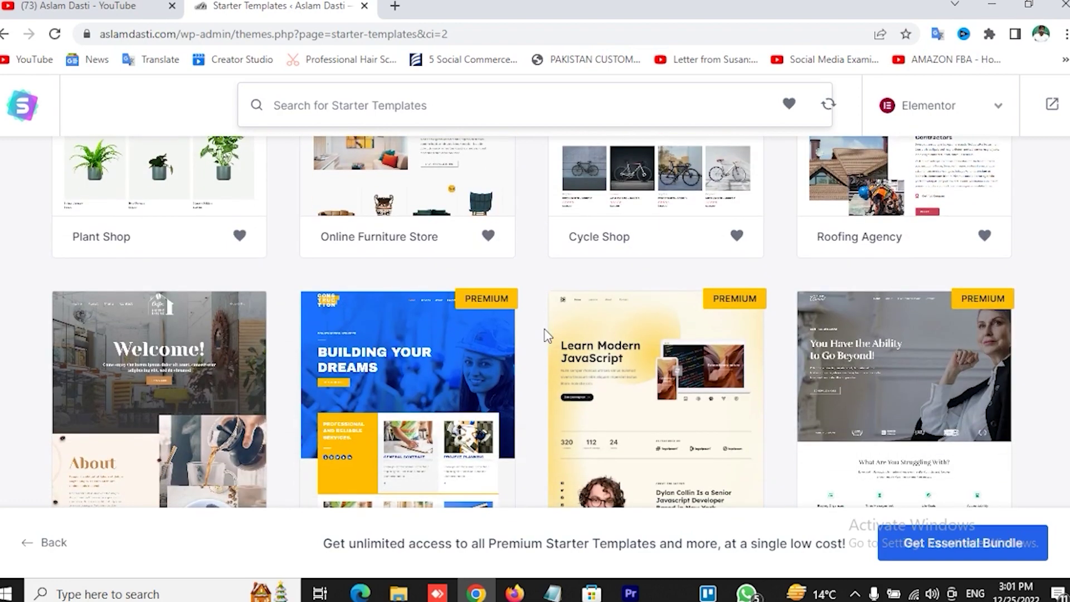
- Choose the Cycle Shop starter template and skip the logo upload
scroll(546, 334, up, 5)
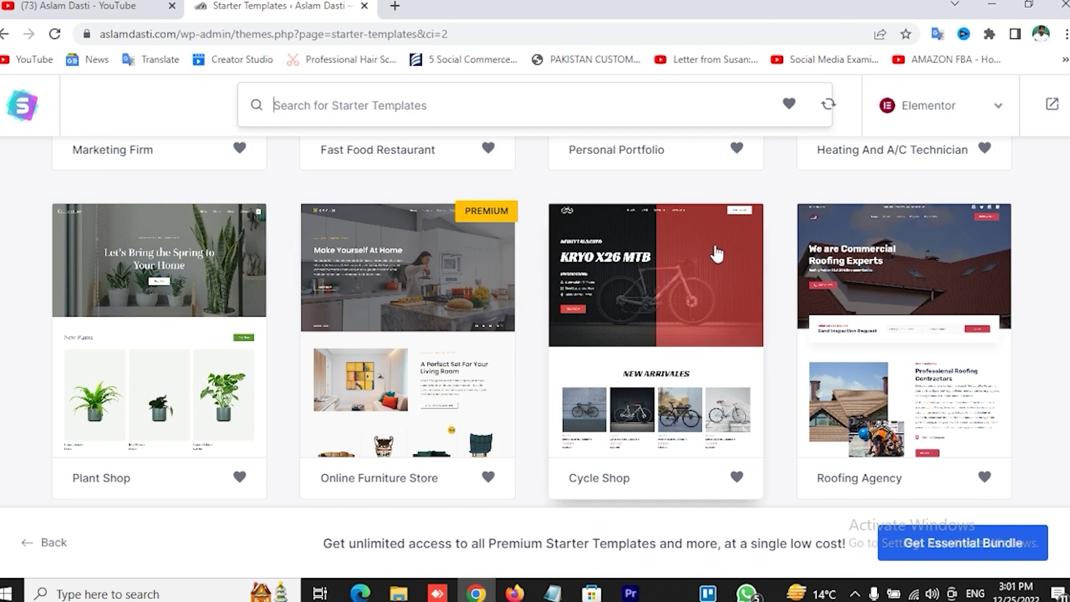
click(663, 313)
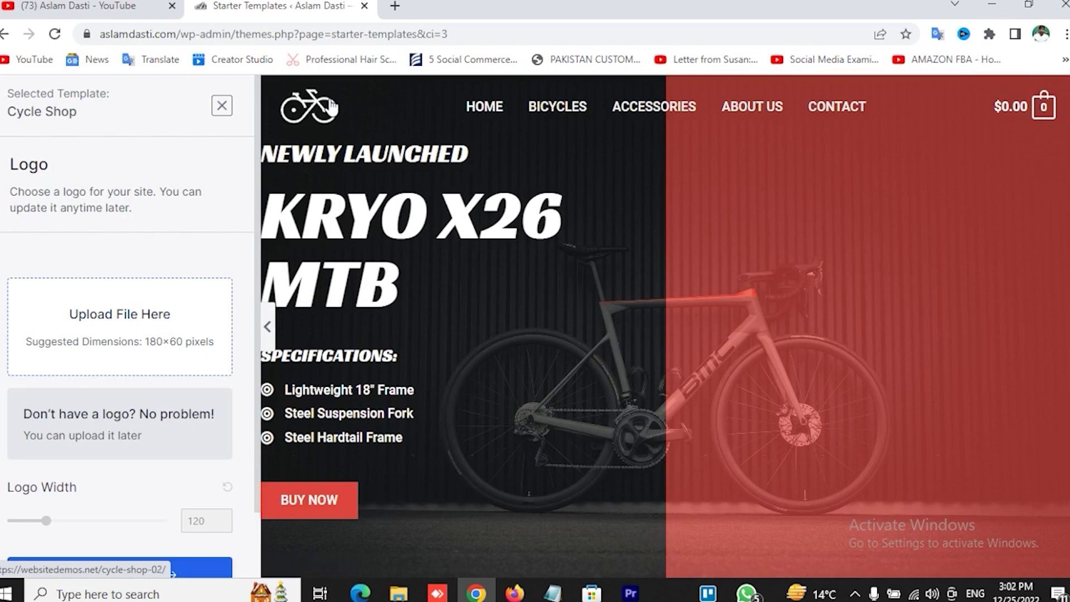
scroll(188, 374, down, 2)
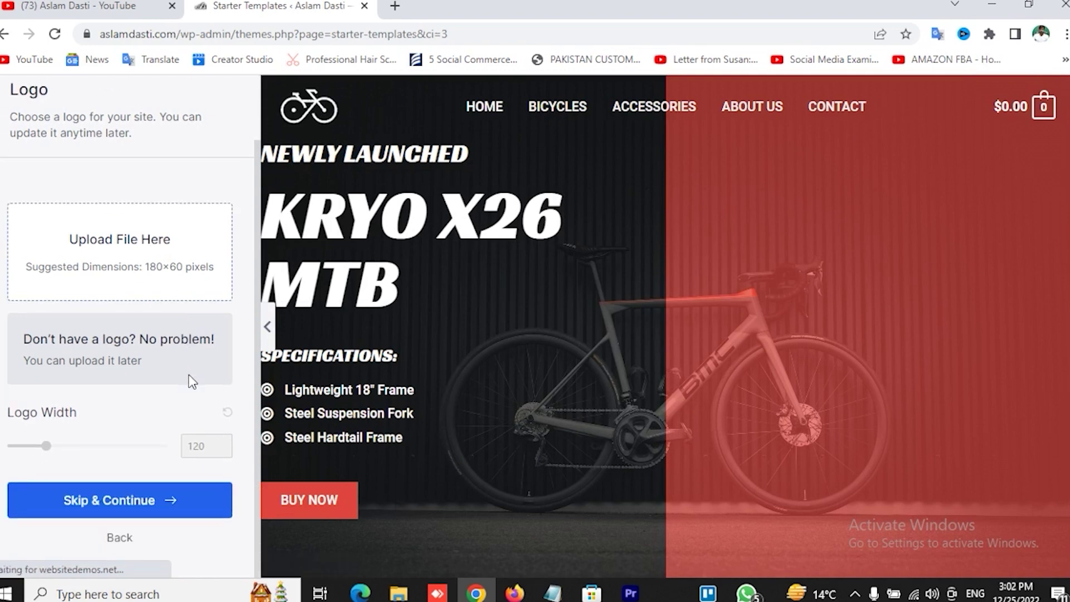
click(147, 499)
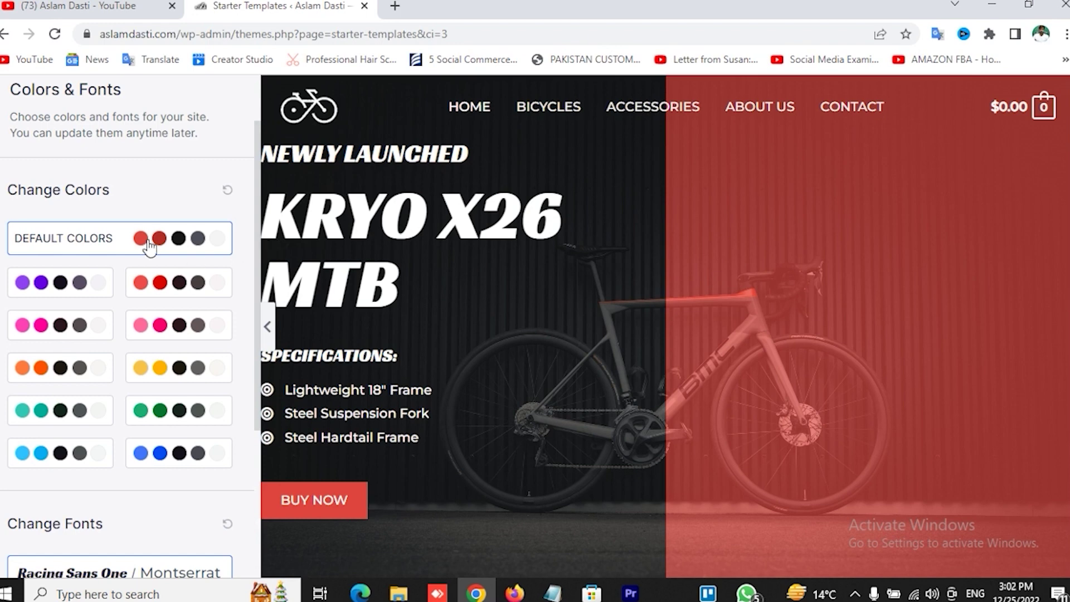
- Try the green color palette, restore the default colors, and continue with the default Racing Sans One / Montserrat fonts
click(161, 419)
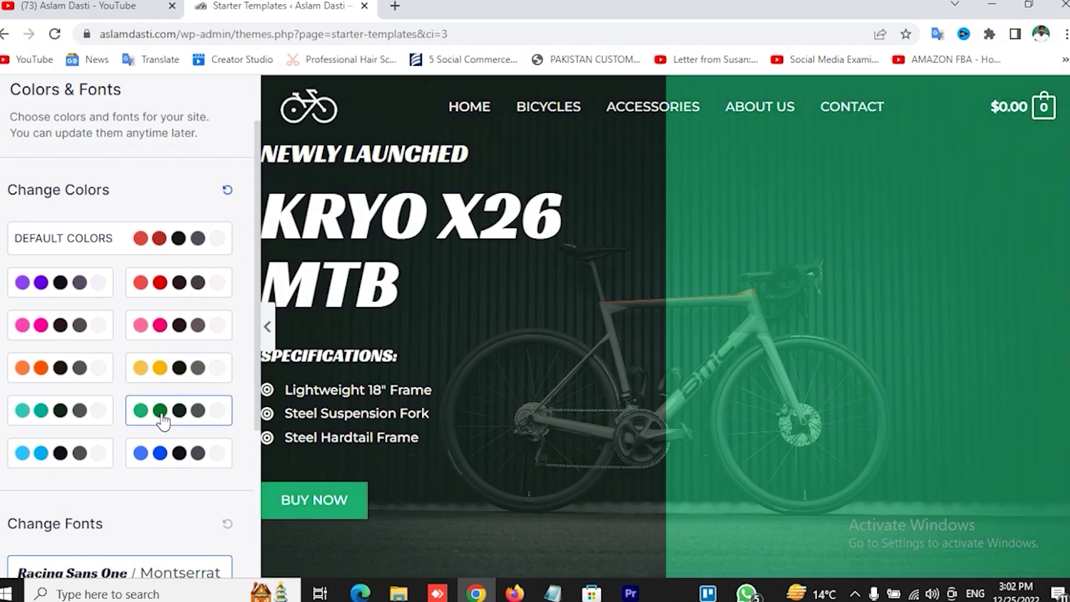
click(185, 251)
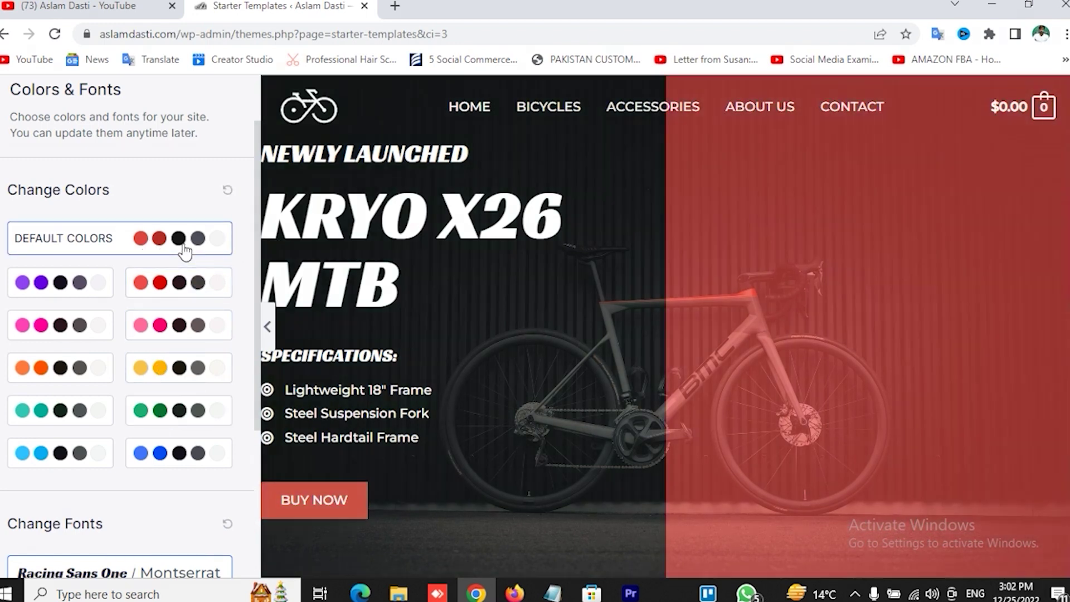
scroll(76, 426, down, 2)
scroll(77, 426, down, 2)
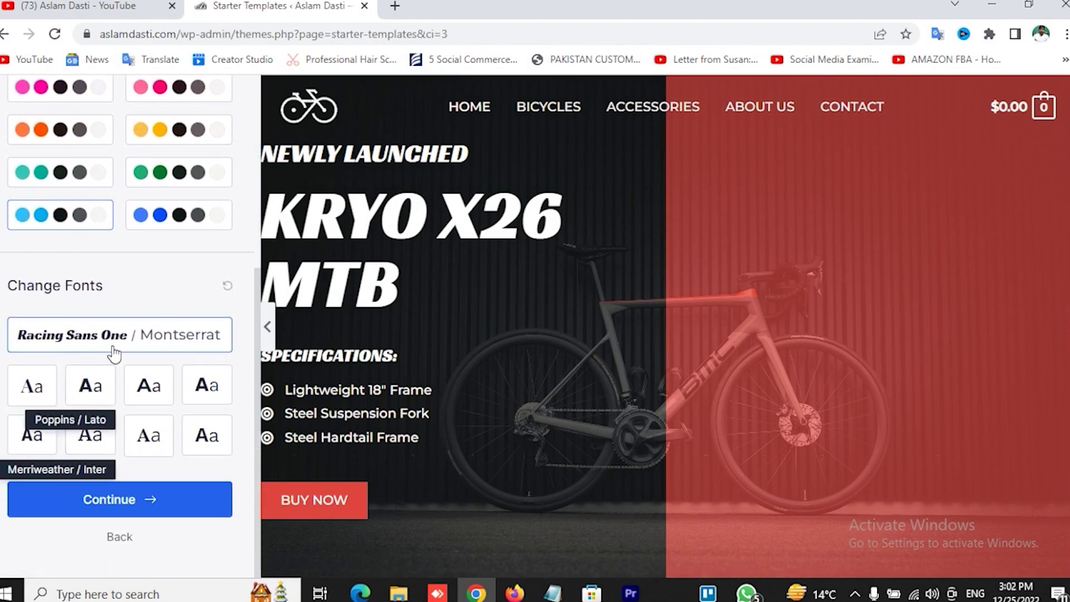
click(124, 501)
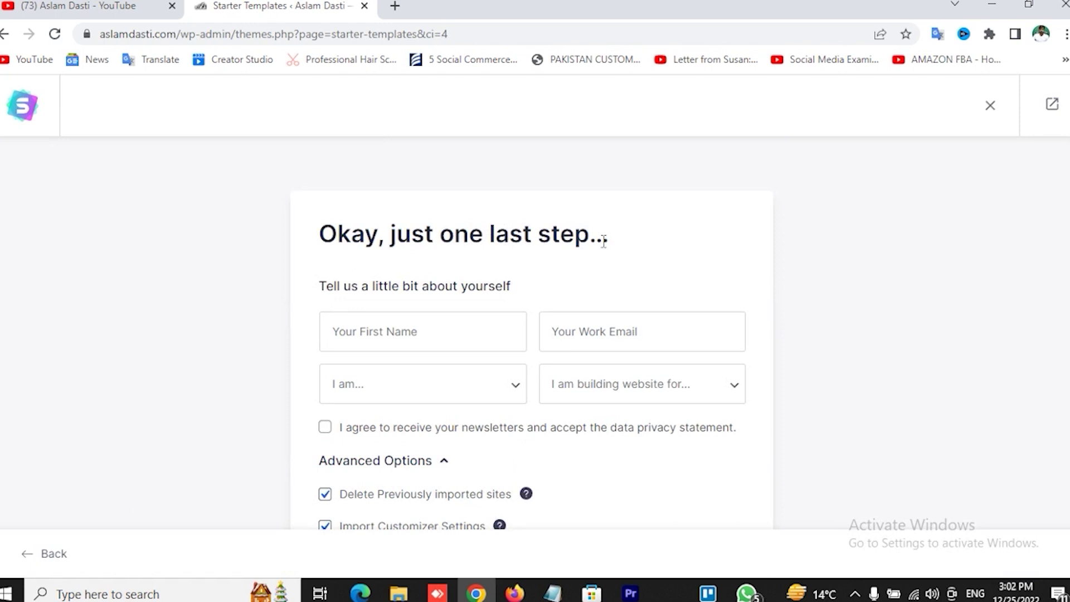
- Set the experience level to Expert and the website's intended owner to Myself/My Company in the final setup form
scroll(847, 411, down, 4)
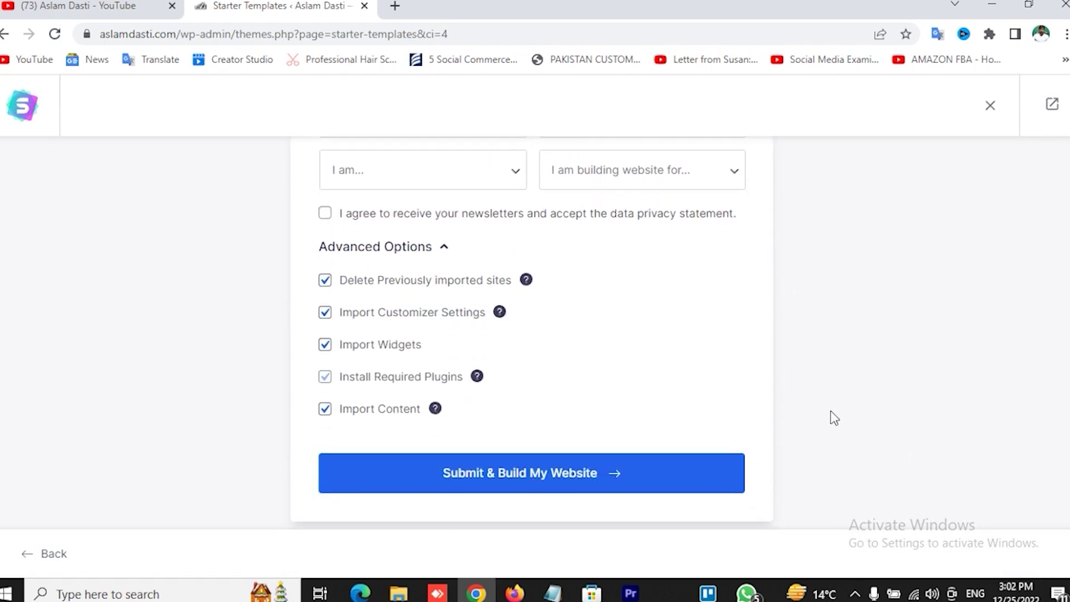
scroll(813, 423, up, 4)
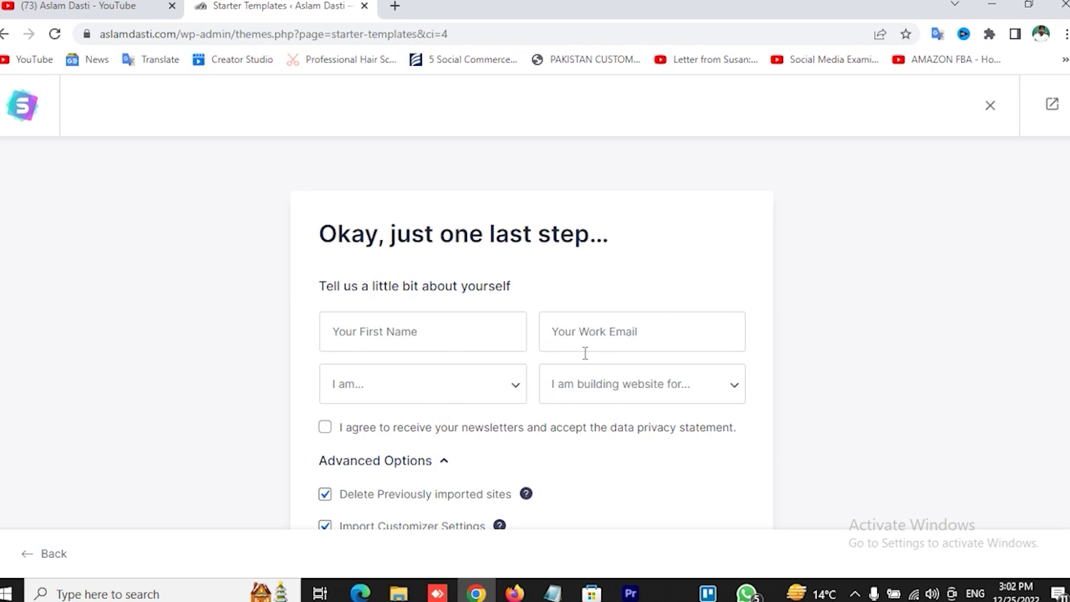
click(404, 398)
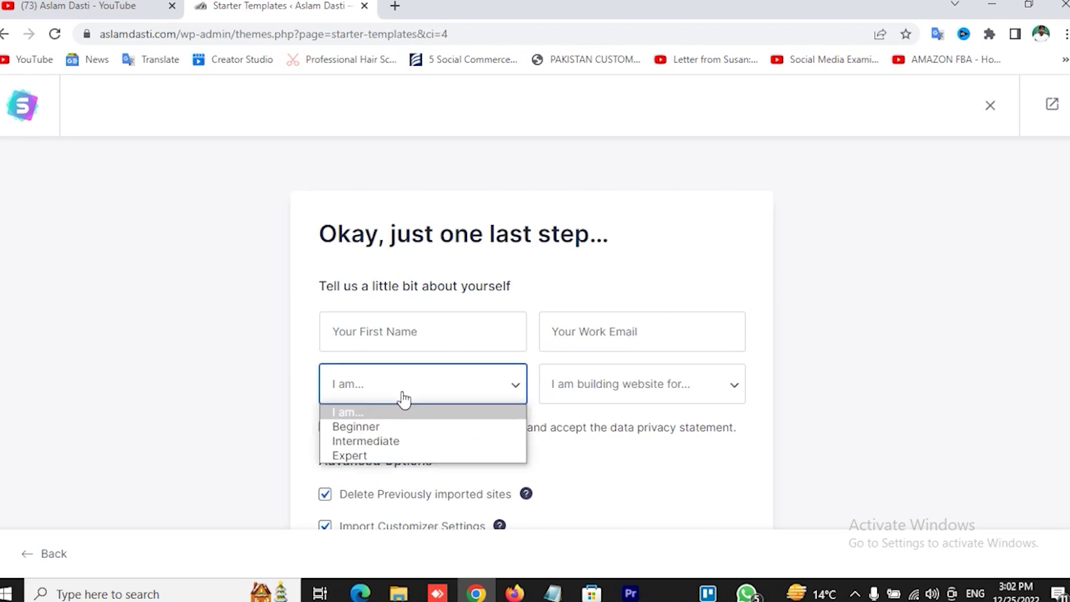
click(376, 455)
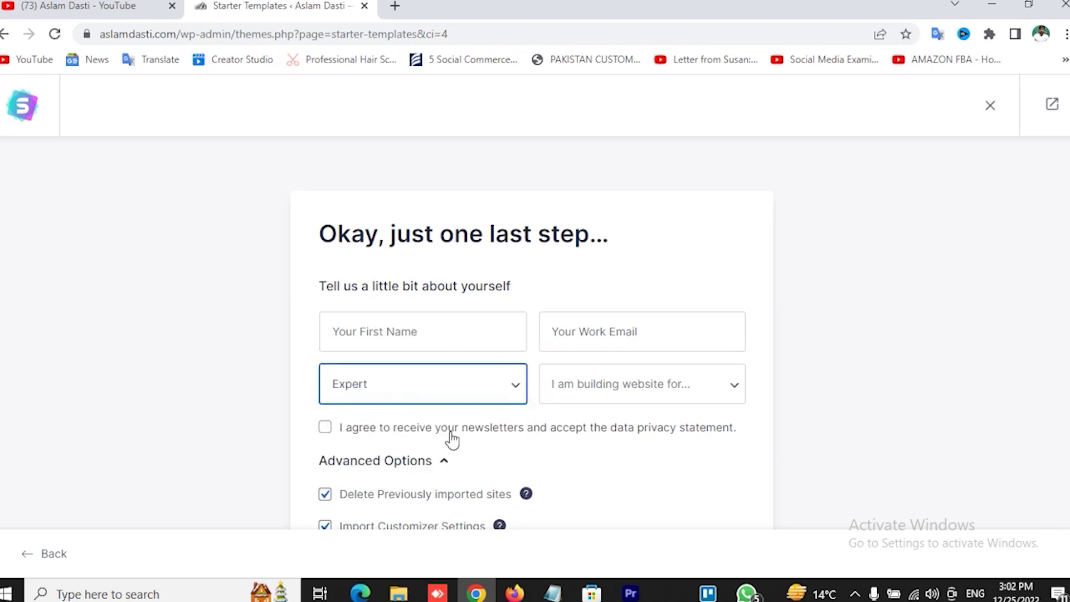
click(653, 390)
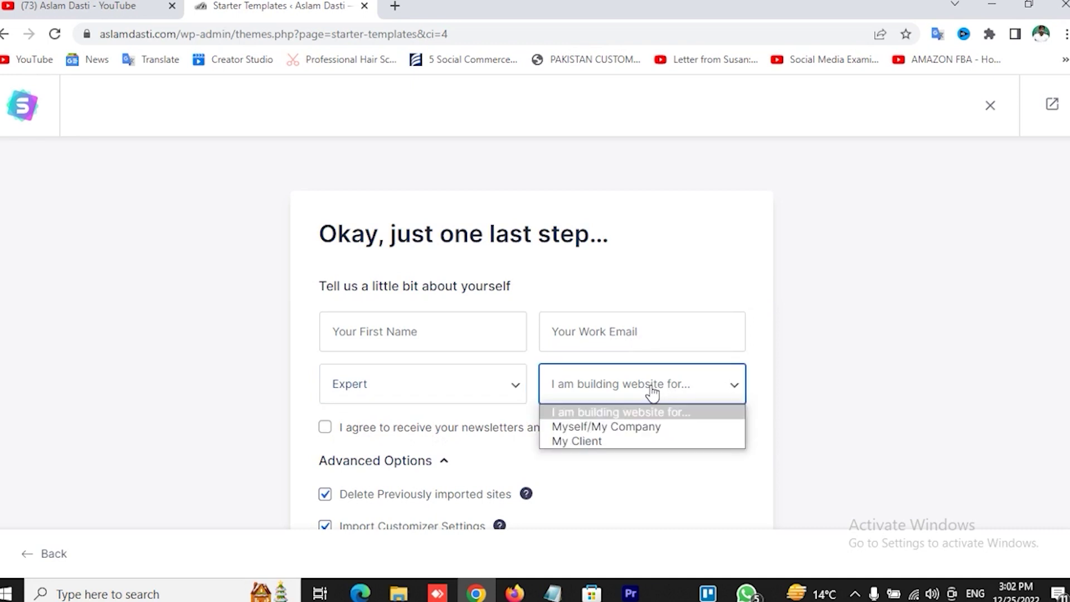
click(601, 430)
- Submit the form with the advanced import options kept to build the website, and view the built site
scroll(1023, 449, down, 4)
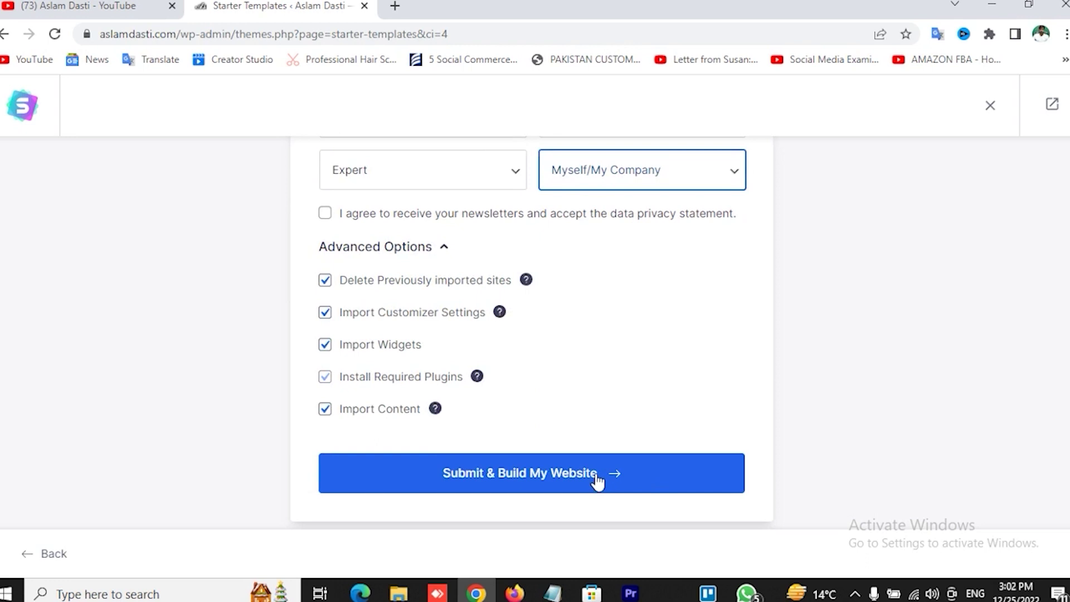
click(567, 482)
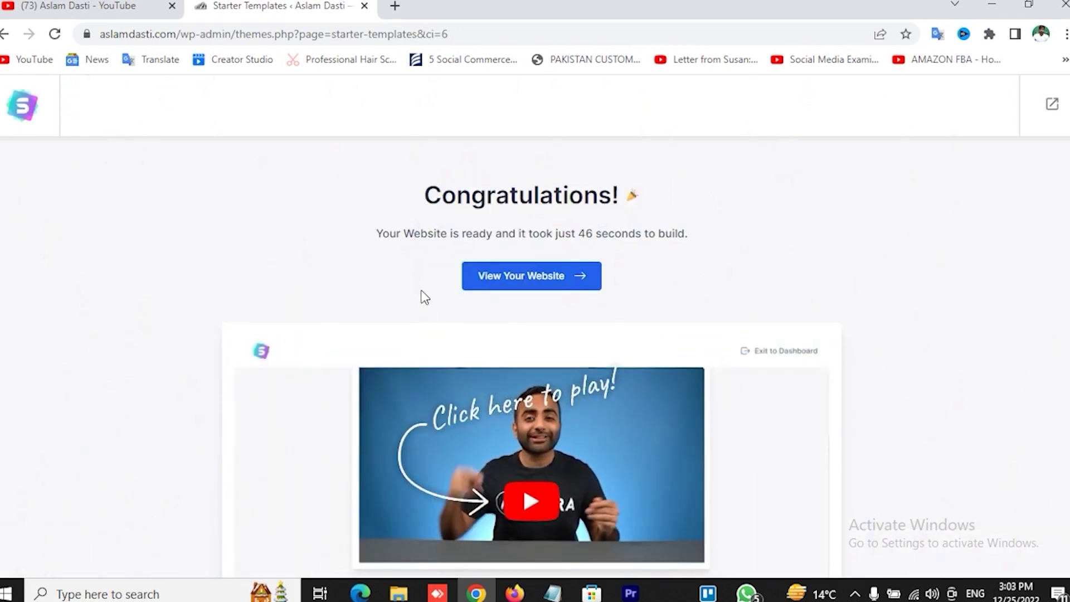
click(532, 283)
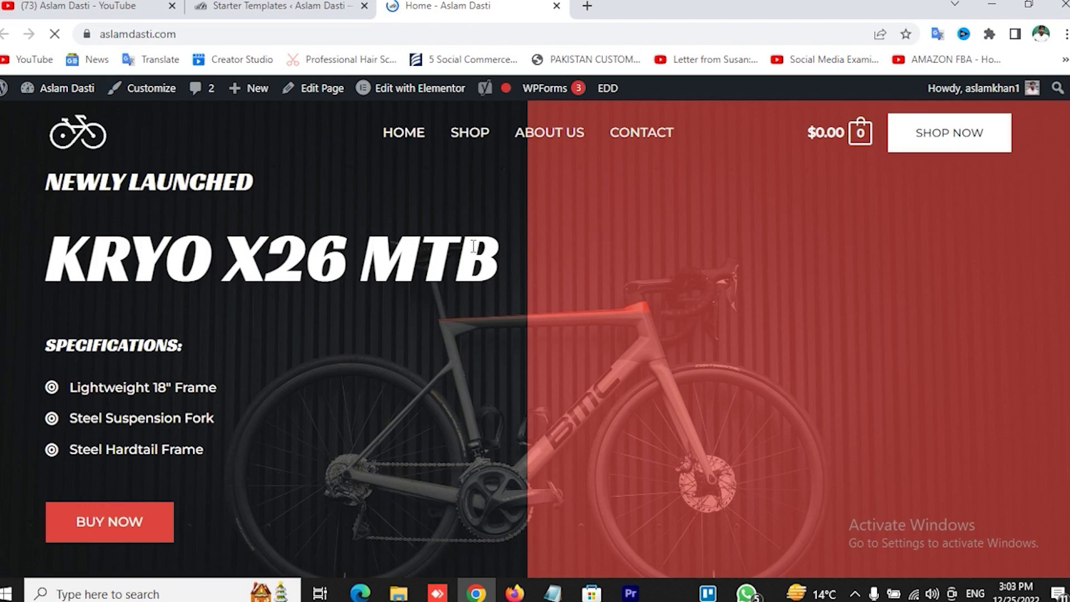
- Examine the new homepage's hero banner, bicycle product listings and header navigation
scroll(461, 260, down, 9)
scroll(415, 283, down, 4)
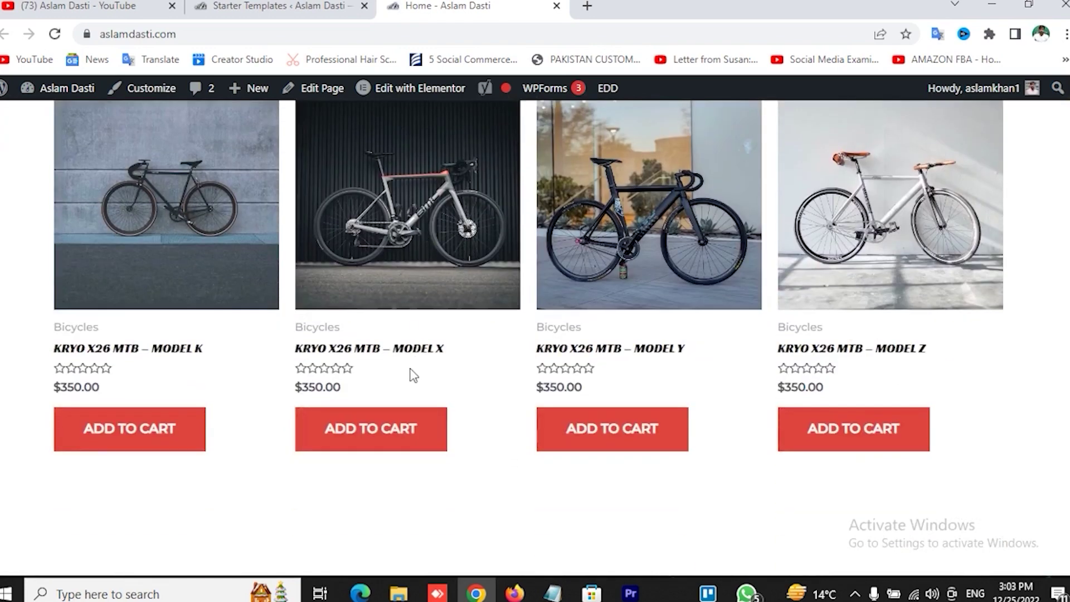
scroll(384, 268, up, 3)
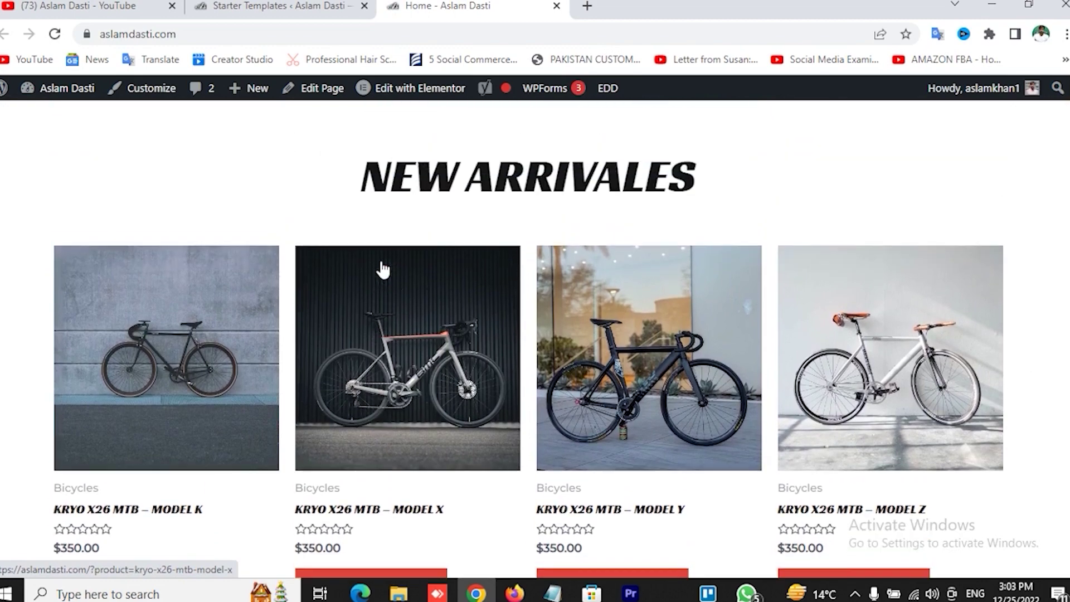
scroll(689, 326, down, 1)
scroll(668, 335, up, 8)
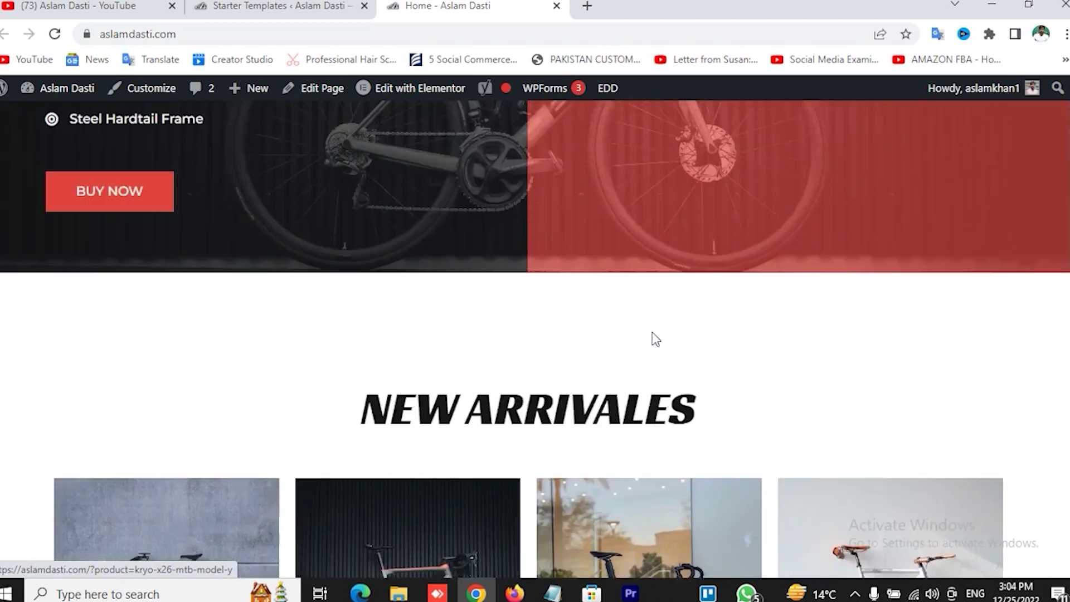
scroll(652, 338, up, 1)
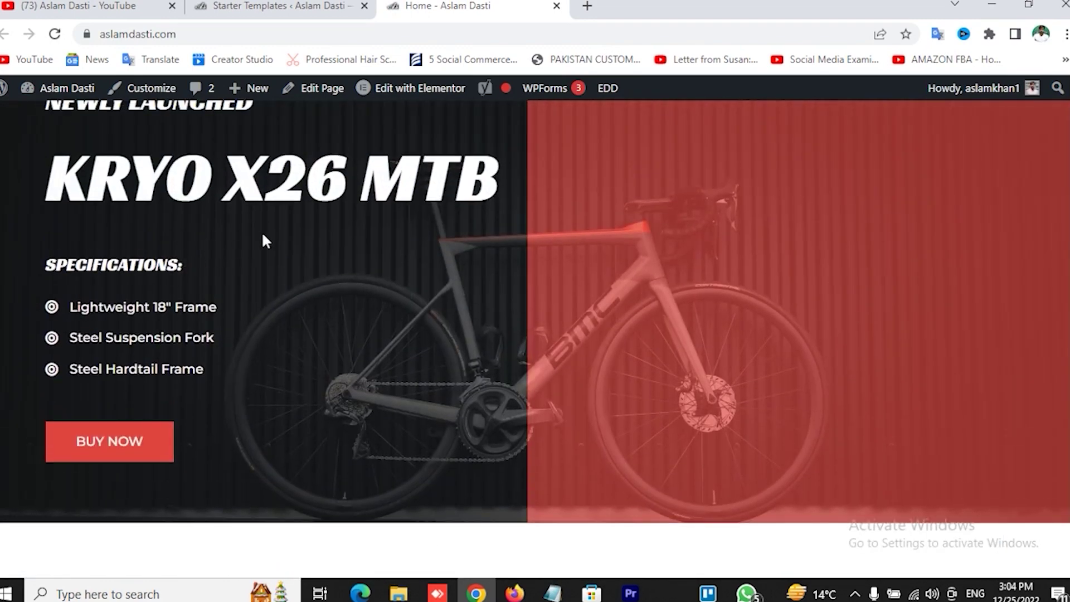
scroll(271, 237, up, 2)
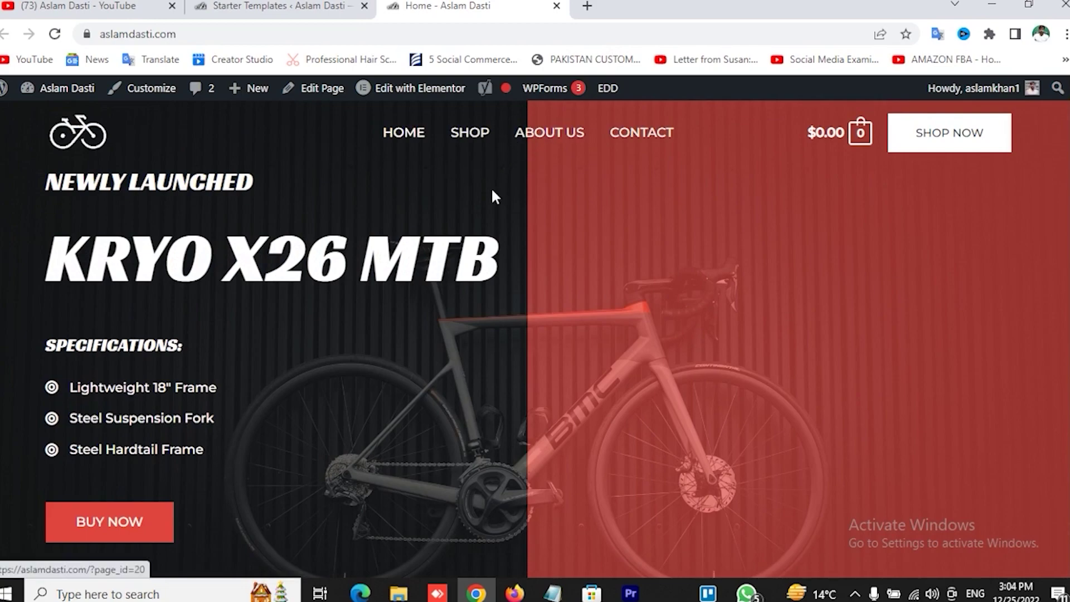
- Examine the homepage's bike collection banners, Why Choose Kryo section and #GoEcoBiking programme section, and return to the New Arrivales area
scroll(366, 291, down, 15)
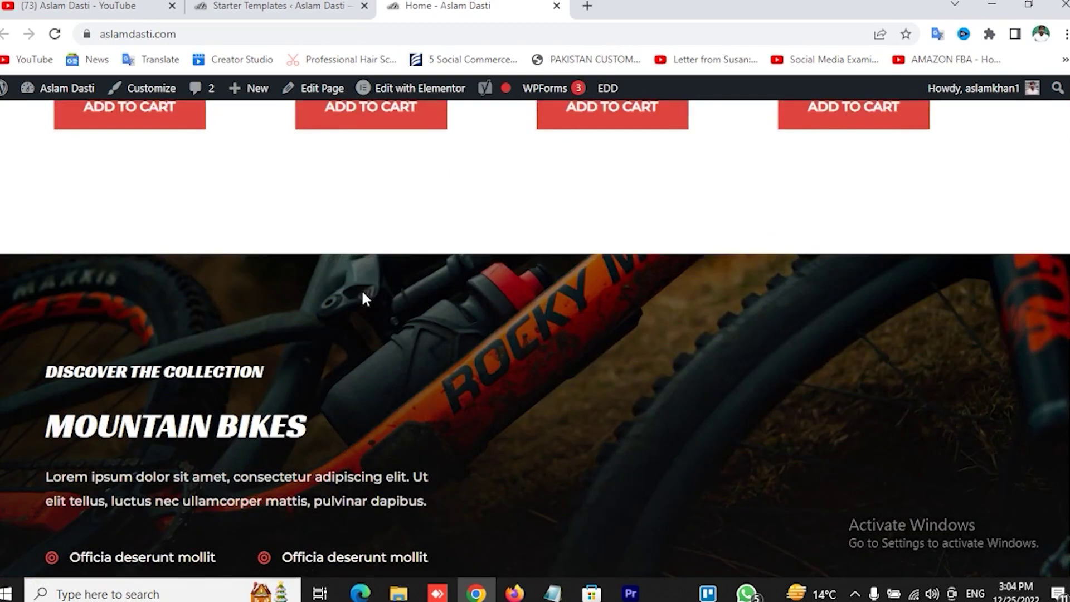
scroll(361, 295, down, 18)
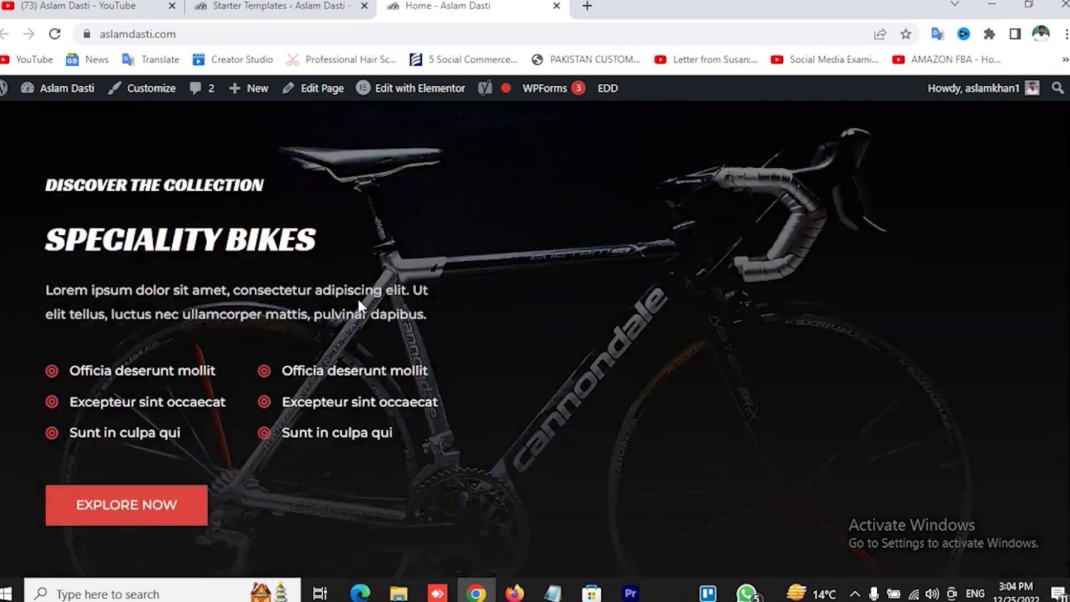
scroll(359, 307, down, 20)
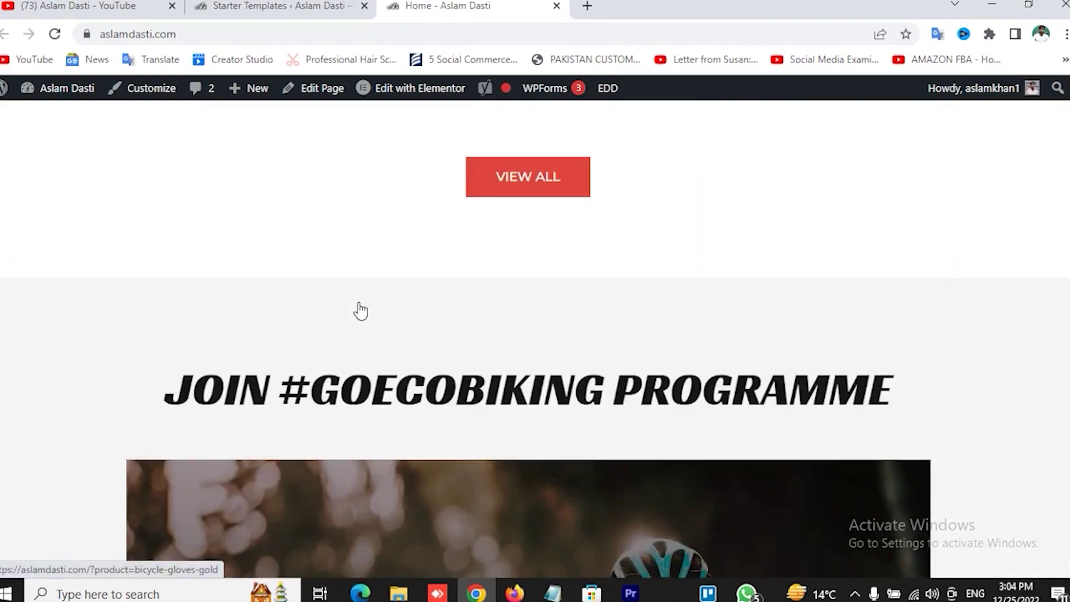
scroll(359, 306, down, 6)
scroll(358, 304, up, 20)
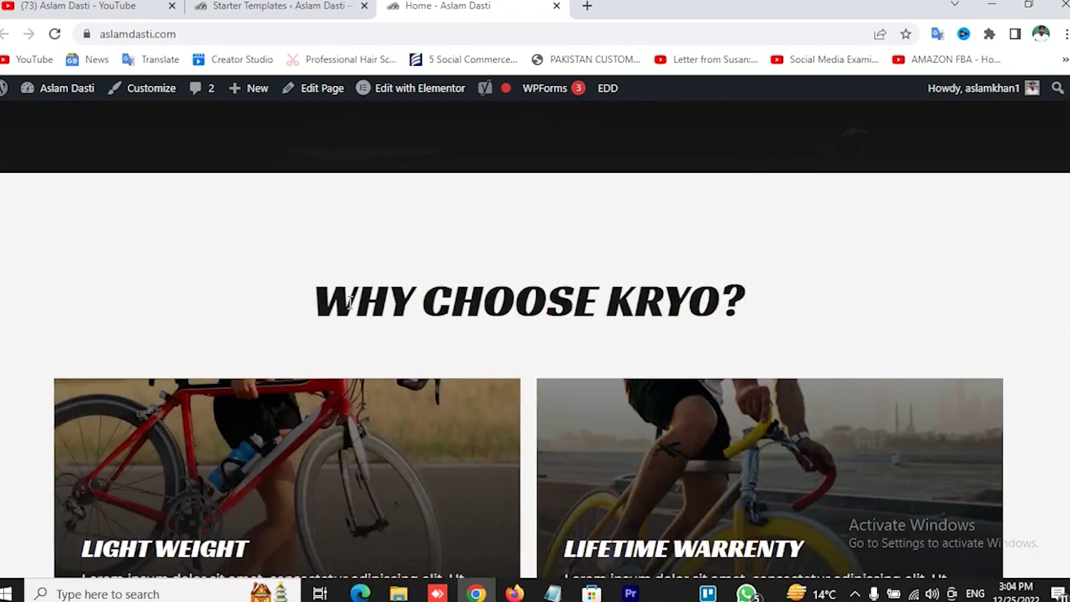
scroll(353, 299, up, 15)
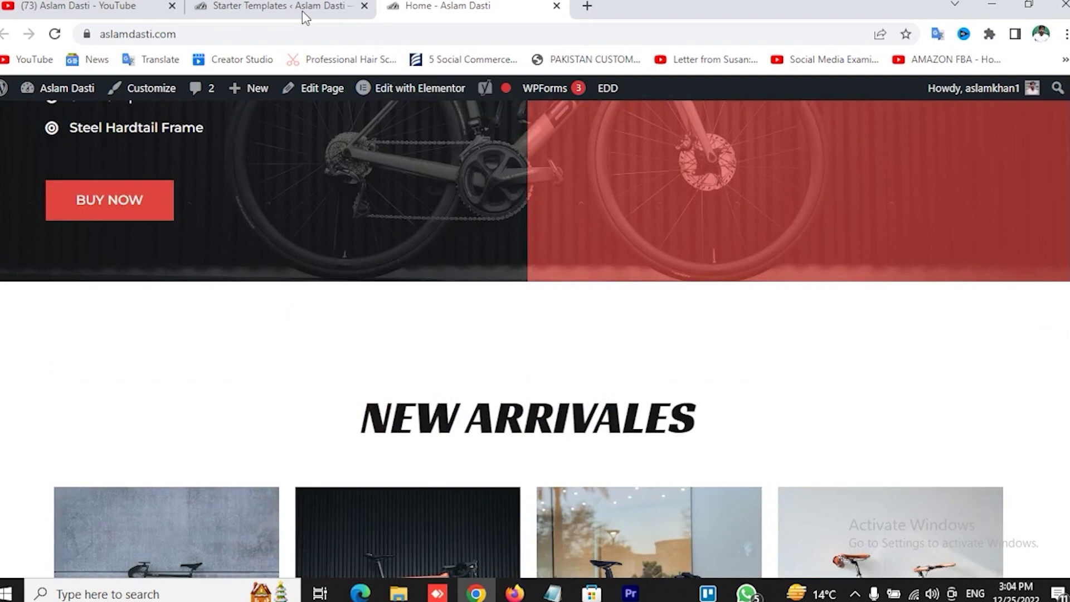
- Check the Starter Templates build completion page and return to the homepage's hero banner
click(252, 5)
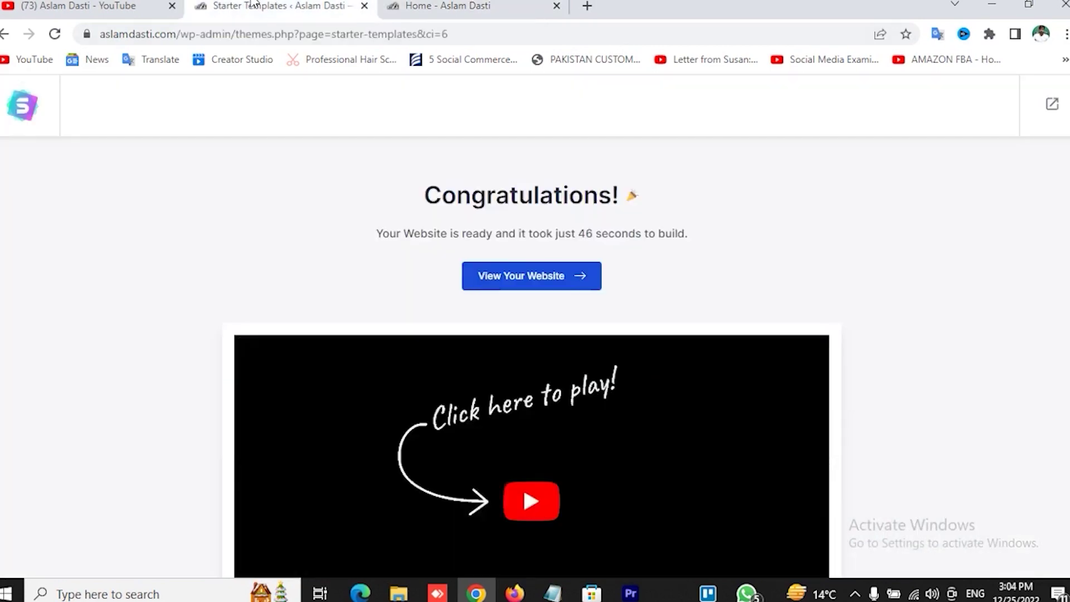
click(473, 6)
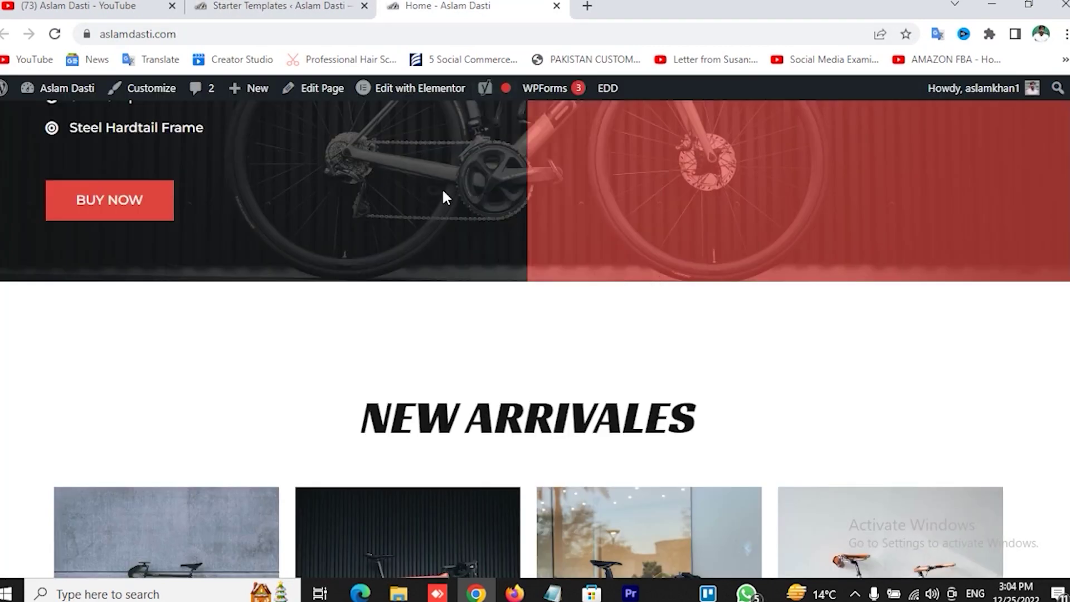
scroll(444, 192, up, 5)
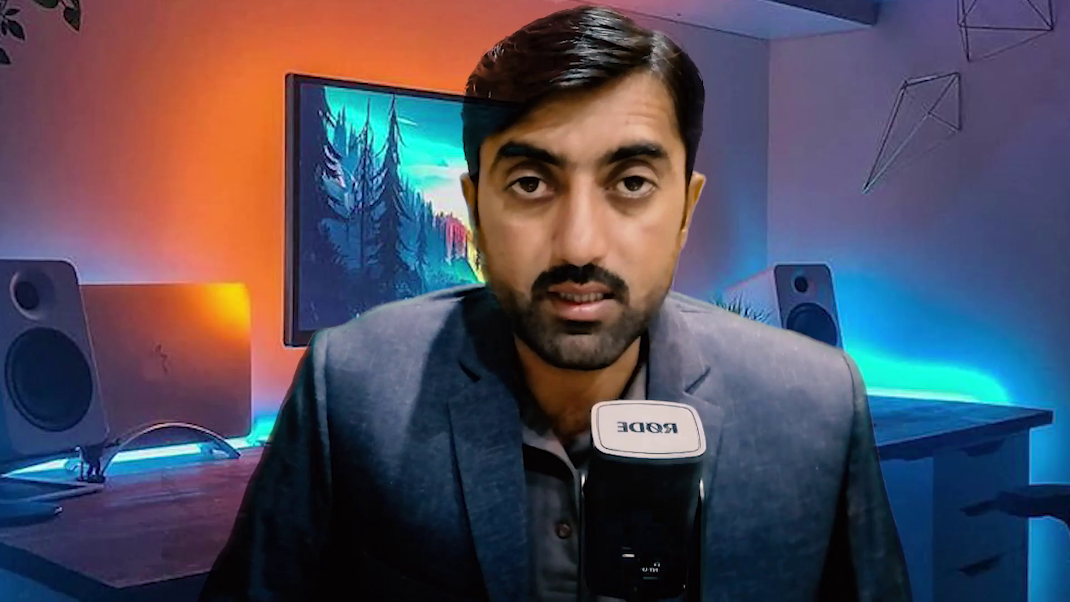